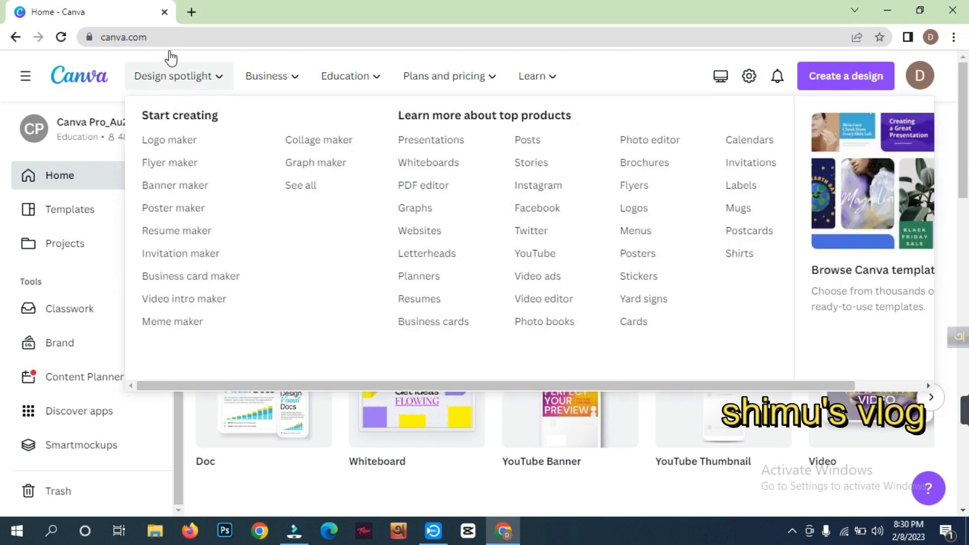
# - Create a new custom-size design of 1280 × 669 px
pyautogui.moveTo(266, 67)
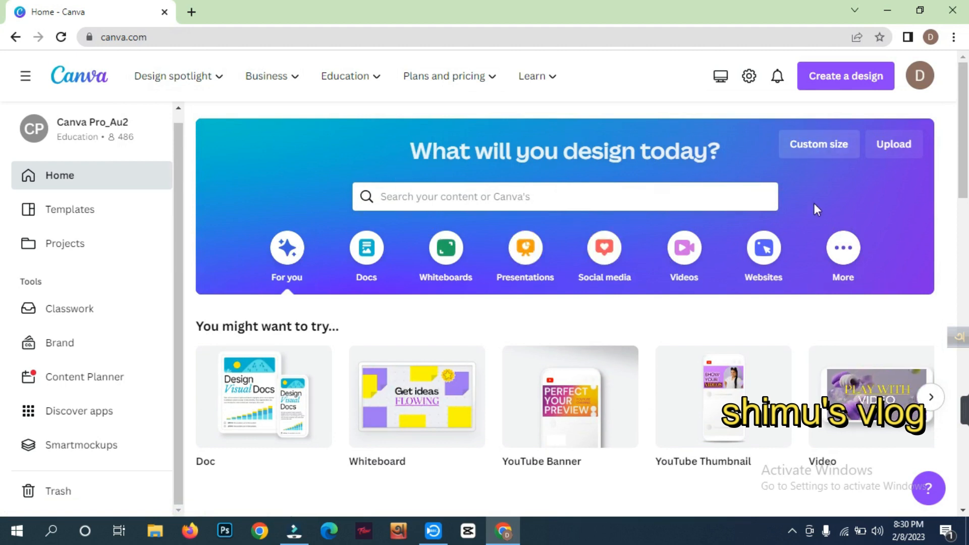
pyautogui.click(818, 148)
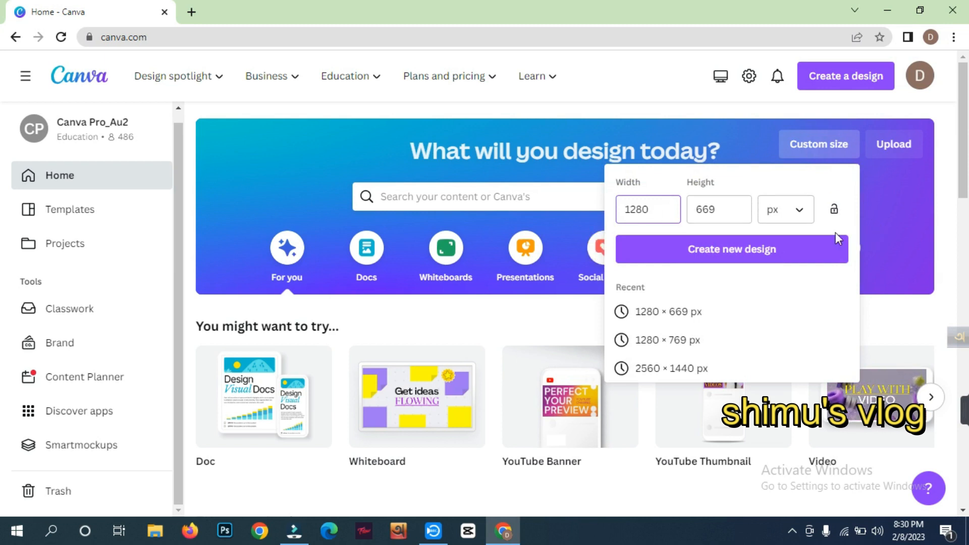
pyautogui.click(697, 260)
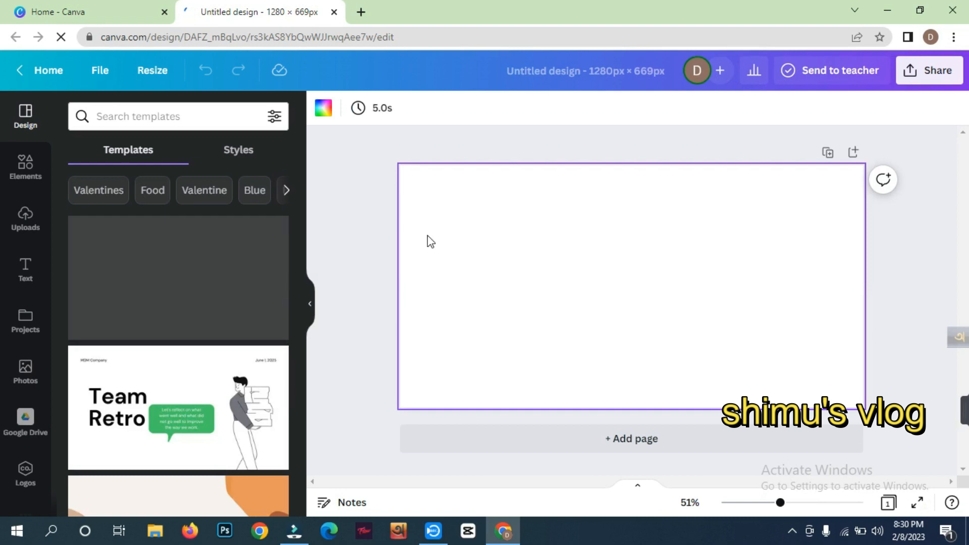
# - Set the blank page's background to the dark violet from the default colors
pyautogui.click(330, 115)
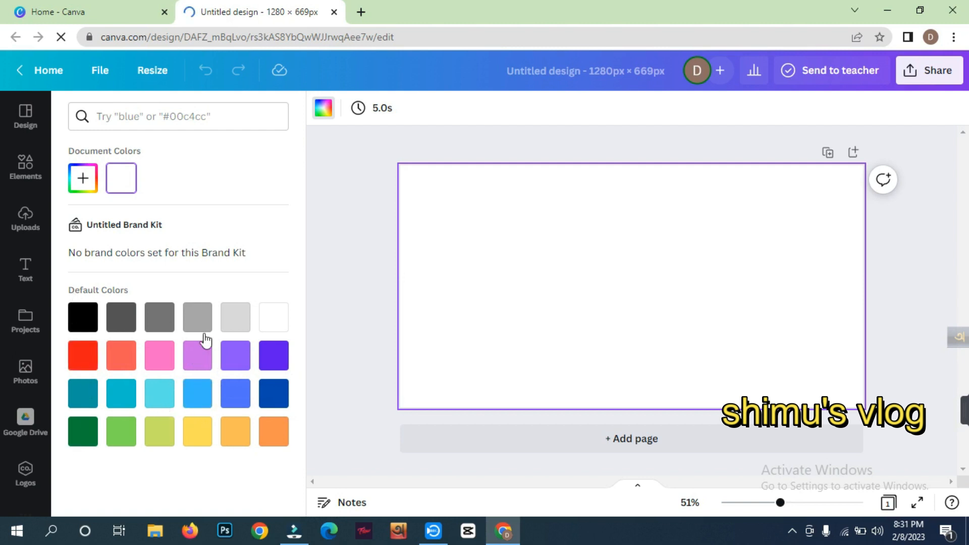
pyautogui.click(273, 360)
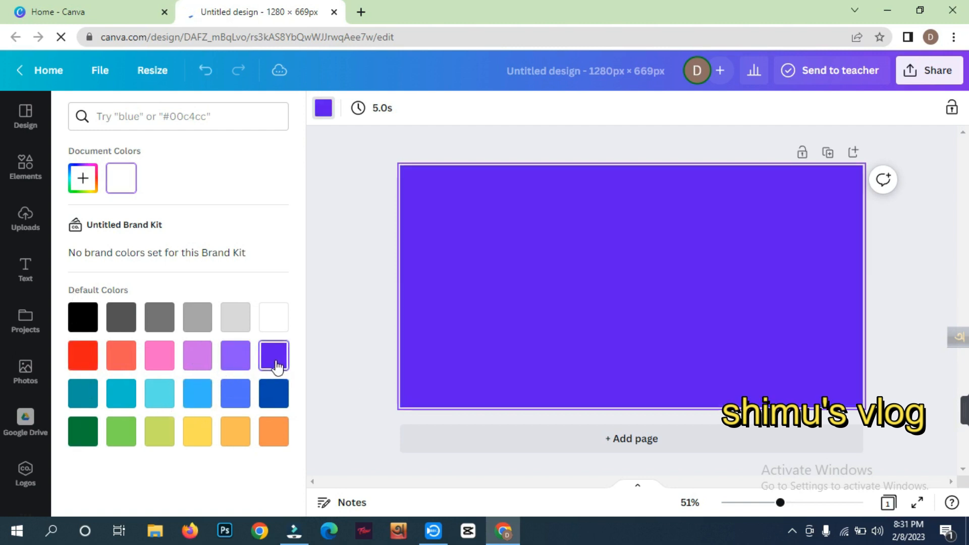
pyautogui.moveTo(963, 411)
pyautogui.click(737, 415)
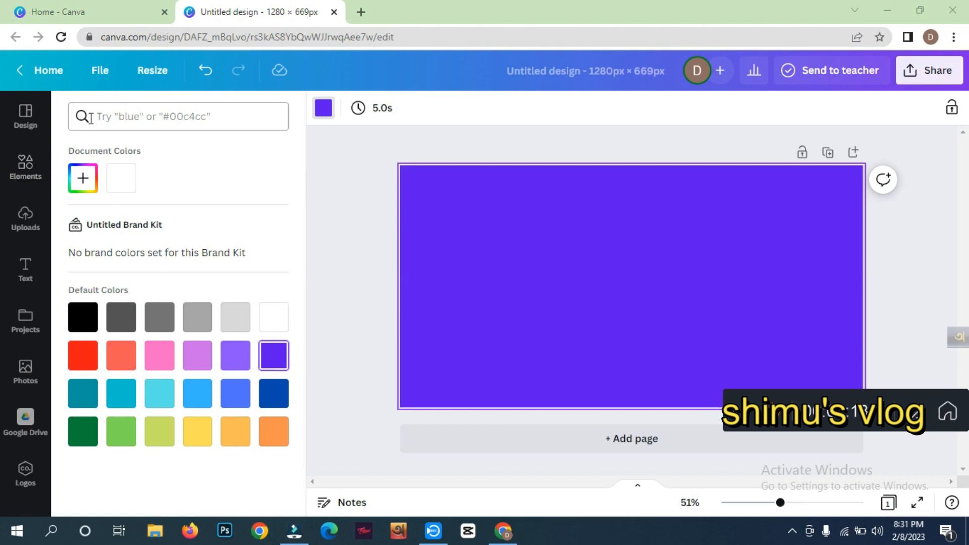
pyautogui.click(110, 116)
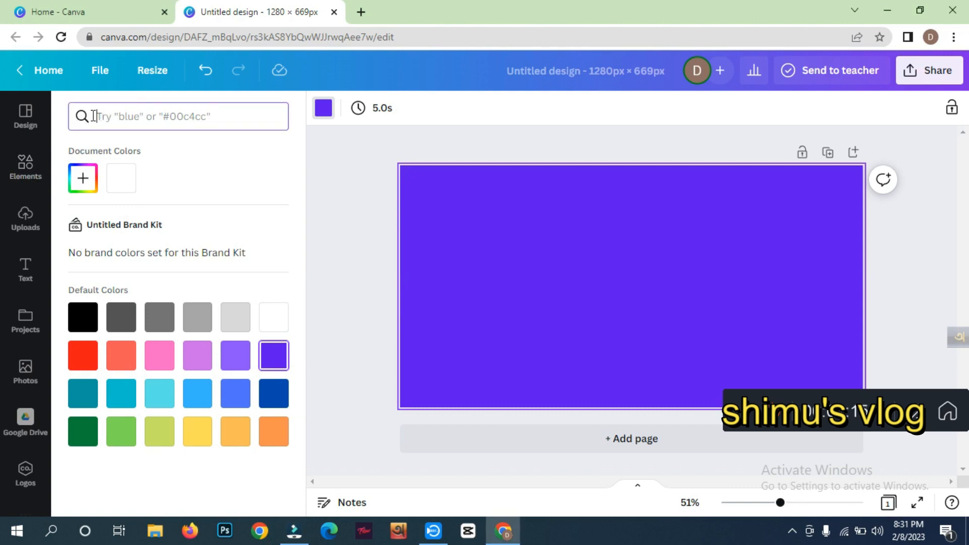
pyautogui.click(28, 225)
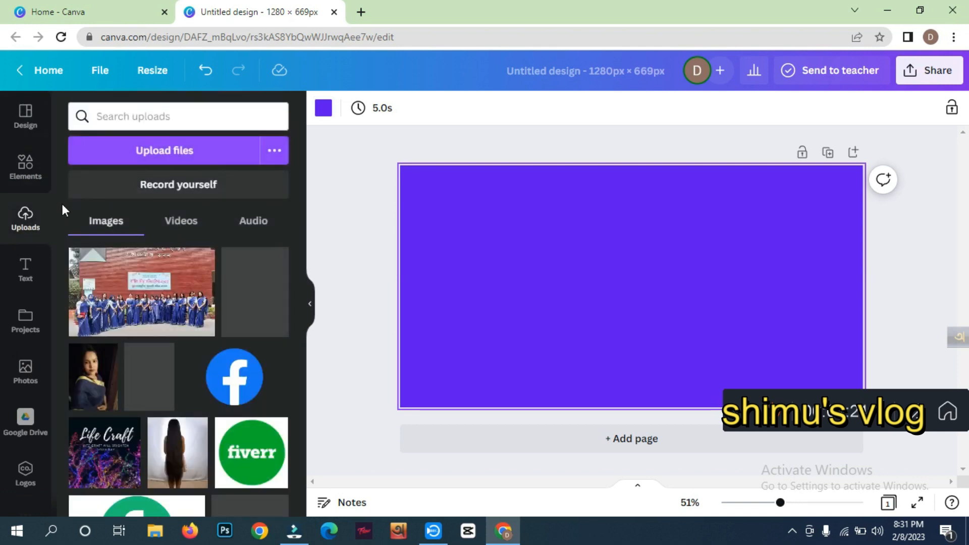
pyautogui.click(26, 270)
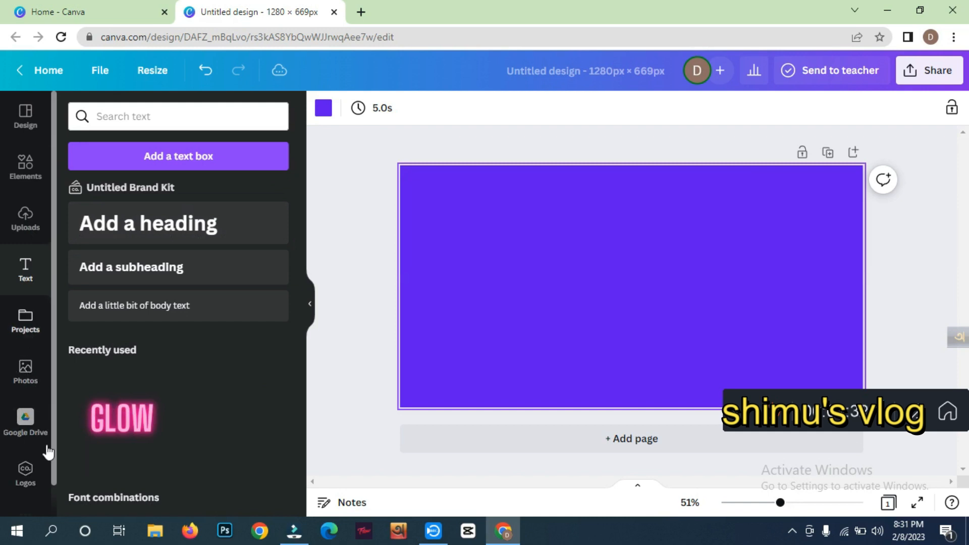
pyautogui.scroll(-1, 22, 213)
pyautogui.scroll(1, 23, 200)
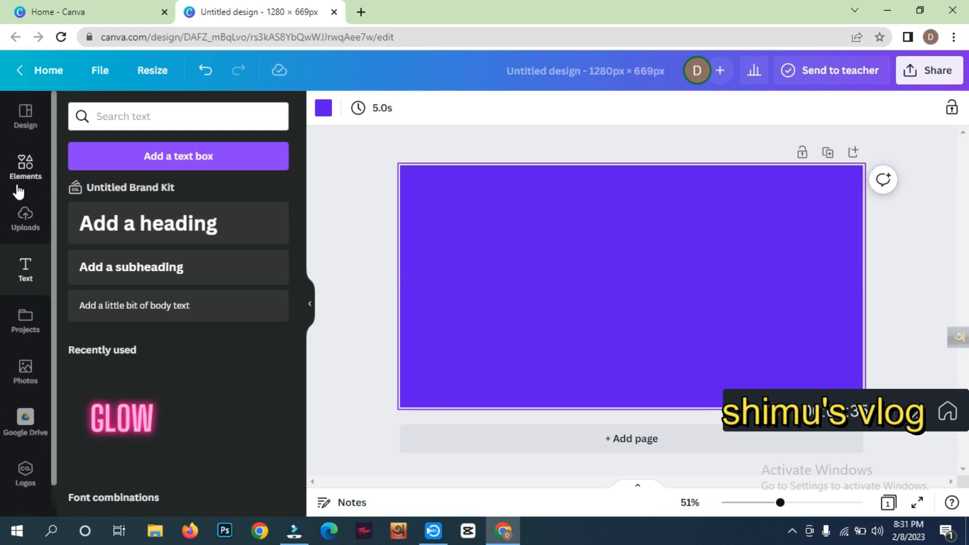
# - Search the photos for "promotion girls" and add the cutout of the woman in a white striped shirt presenting with both hands
pyautogui.click(27, 383)
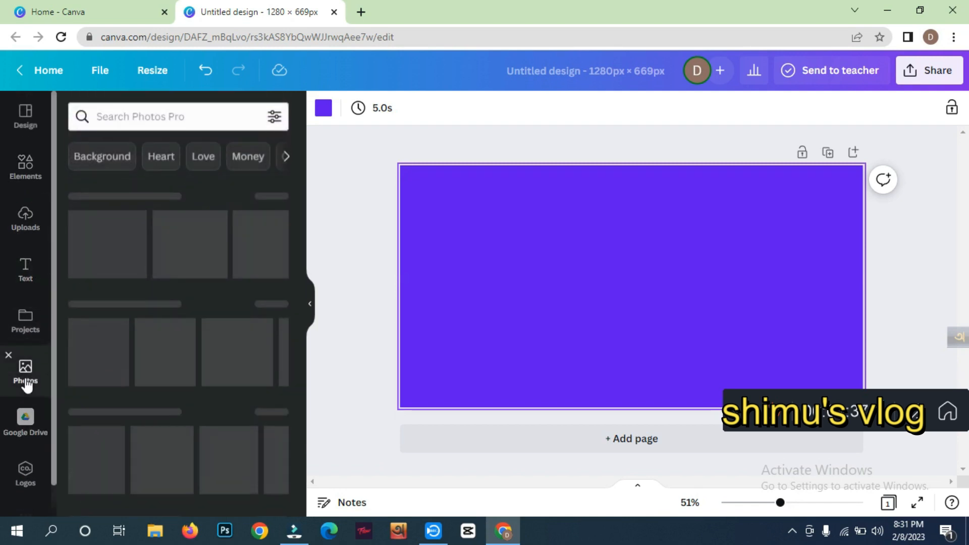
pyautogui.click(135, 116)
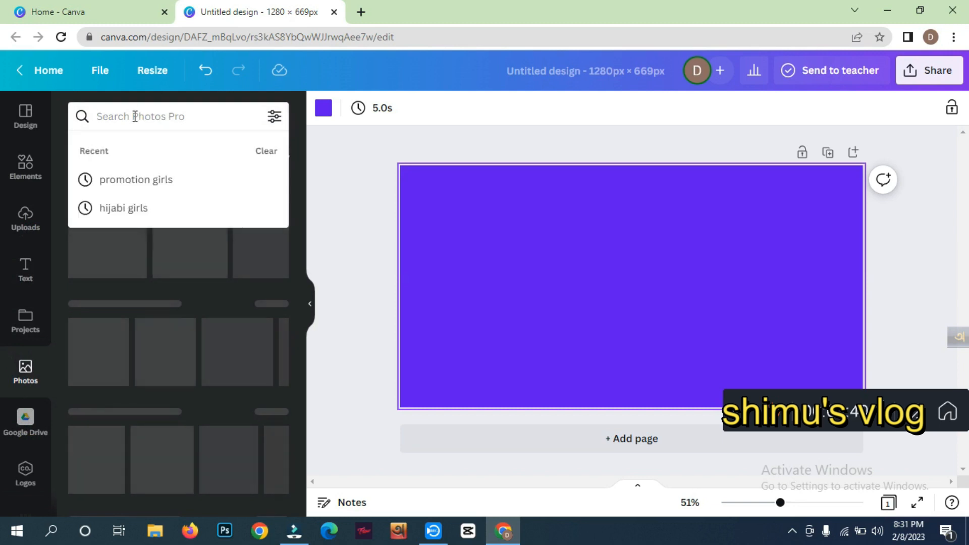
pyautogui.click(141, 186)
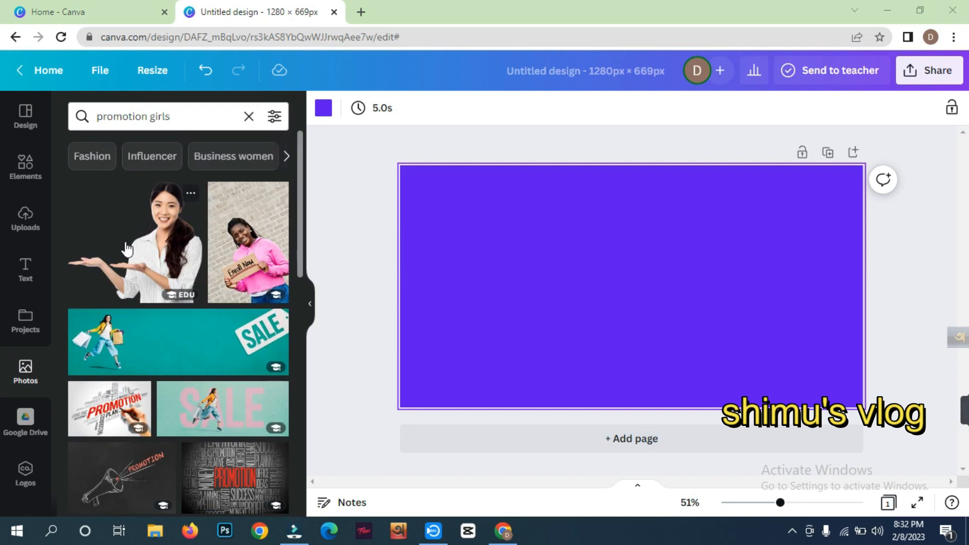
pyautogui.click(200, 235)
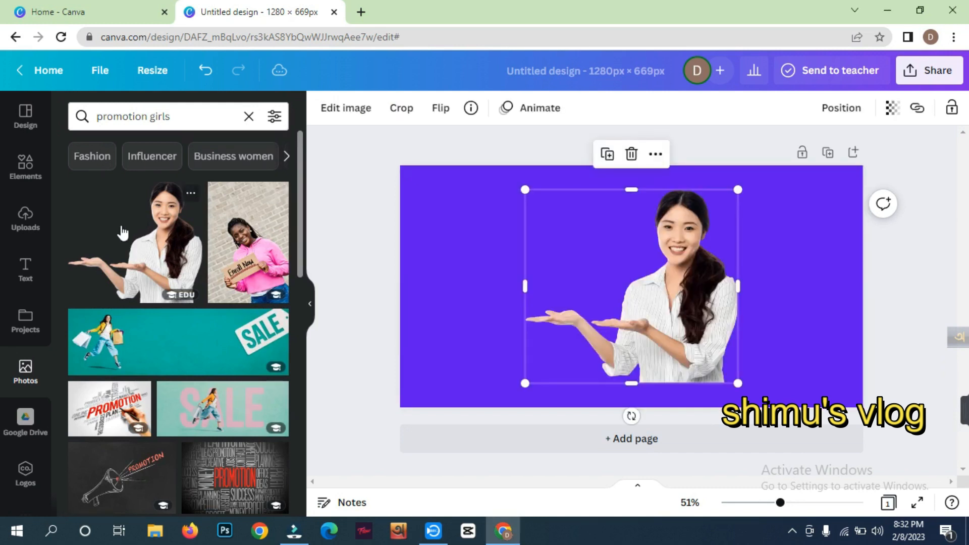
# - Move the woman's photo to the lower right of the page, its bottom edge on the page's bottom edge
pyautogui.click(595, 318)
pyautogui.moveTo(680, 324); pyautogui.dragTo(773, 349)
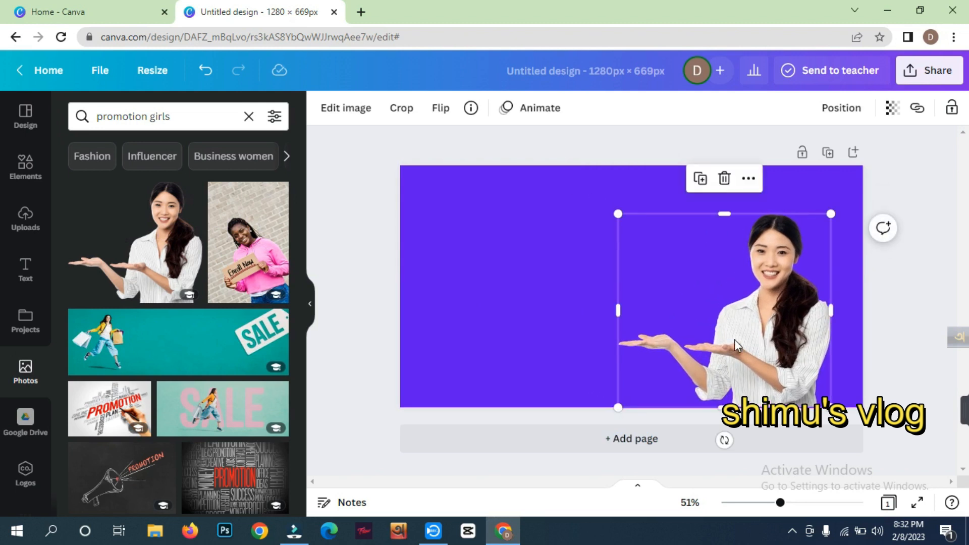
pyautogui.moveTo(617, 213)
pyautogui.mouseDown()
pyautogui.moveTo(690, 280)
pyautogui.moveTo(616, 213)
pyautogui.mouseUp()
pyautogui.click(610, 232)
pyautogui.click(688, 273)
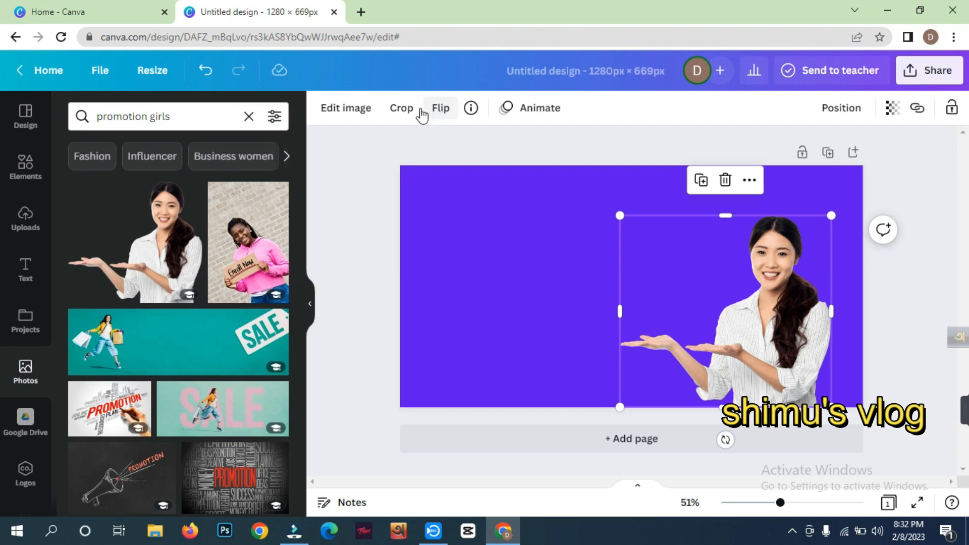
pyautogui.click(331, 115)
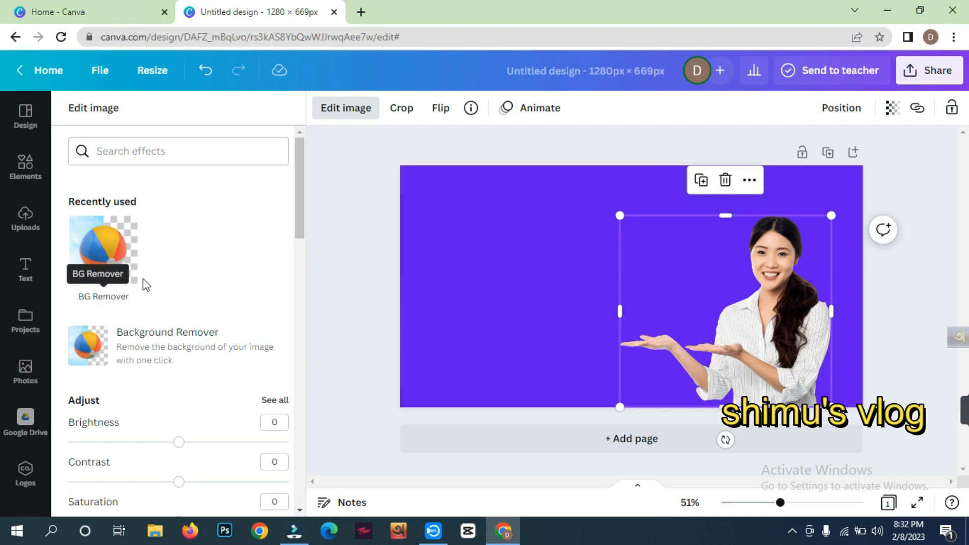
pyautogui.click(316, 195)
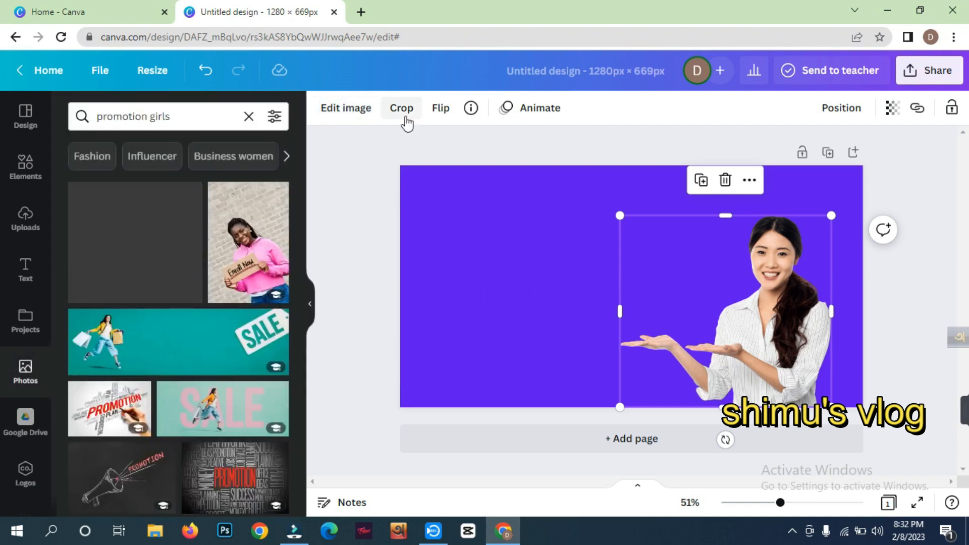
pyautogui.click(433, 143)
pyautogui.click(727, 288)
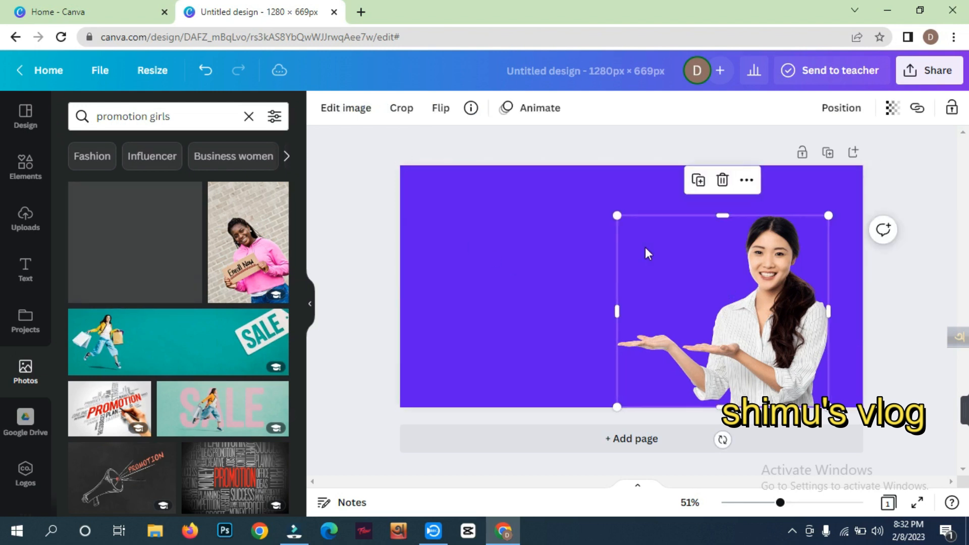
# - Try the horizontal and vertical flips on the woman's photo and return it to its original orientation
pyautogui.click(437, 114)
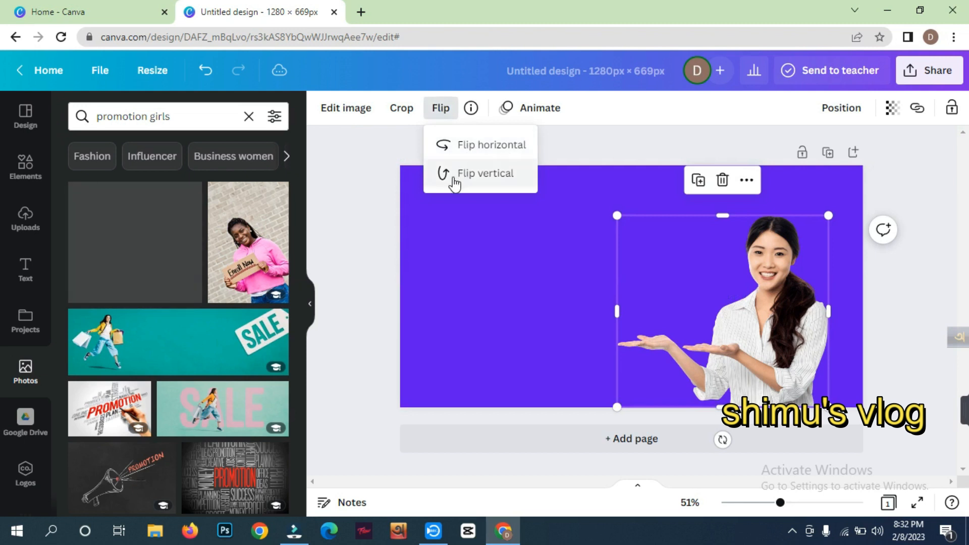
pyautogui.click(502, 147)
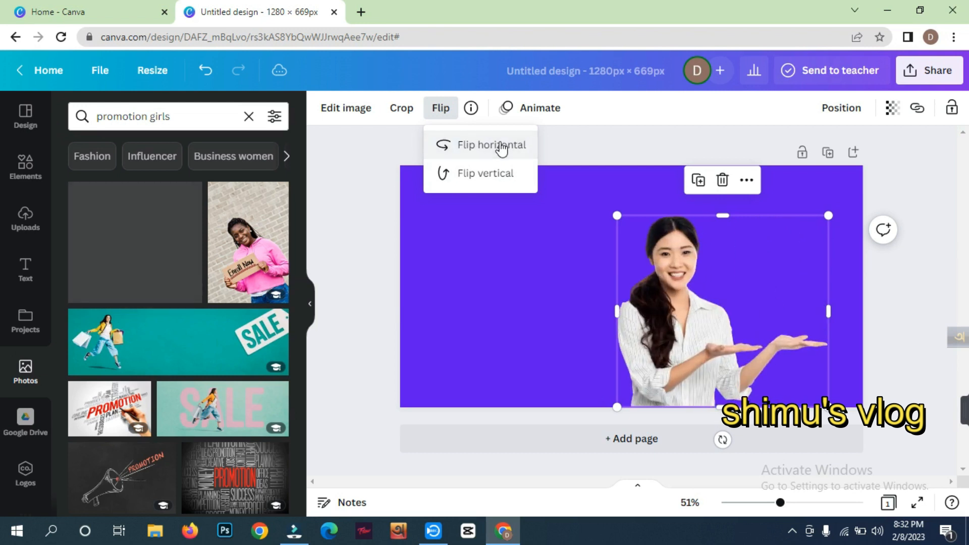
pyautogui.click(479, 178)
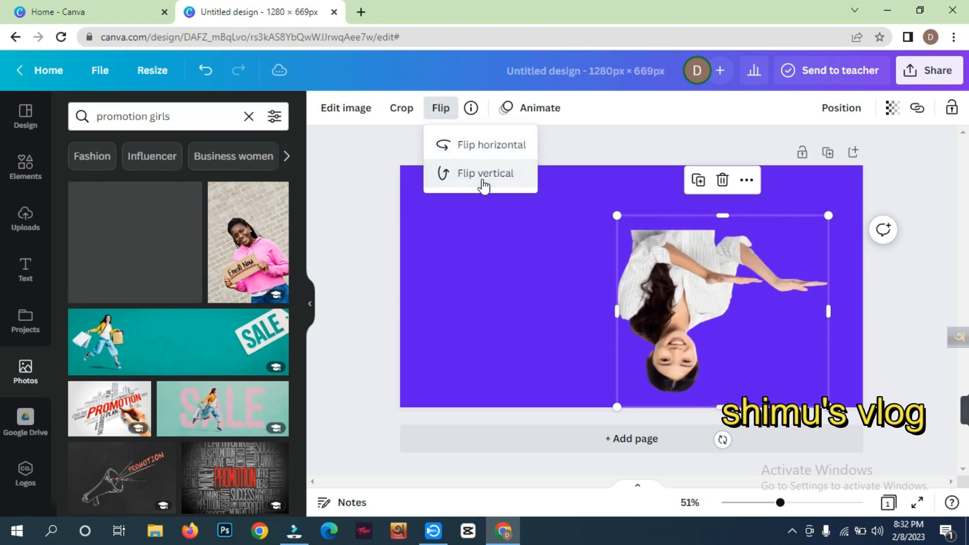
pyautogui.click(487, 150)
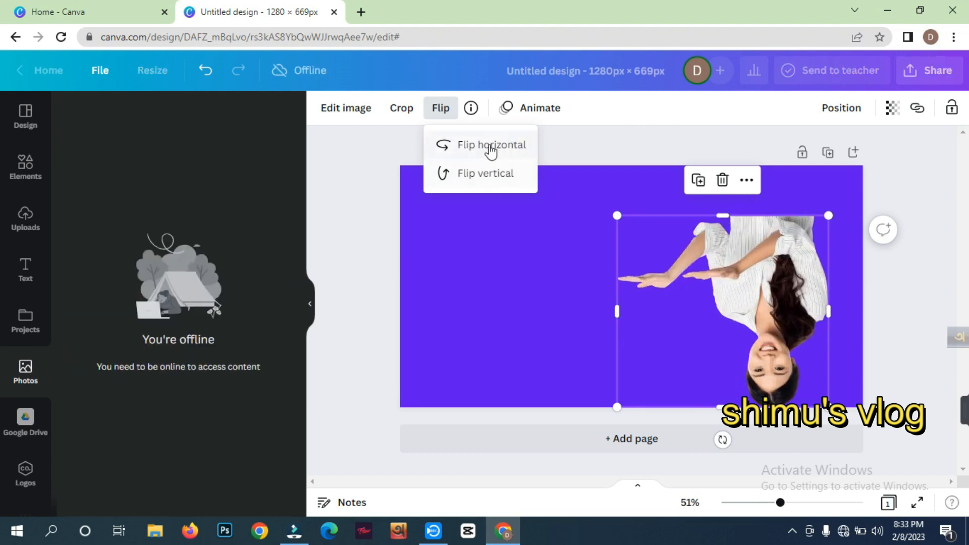
pyautogui.click(487, 181)
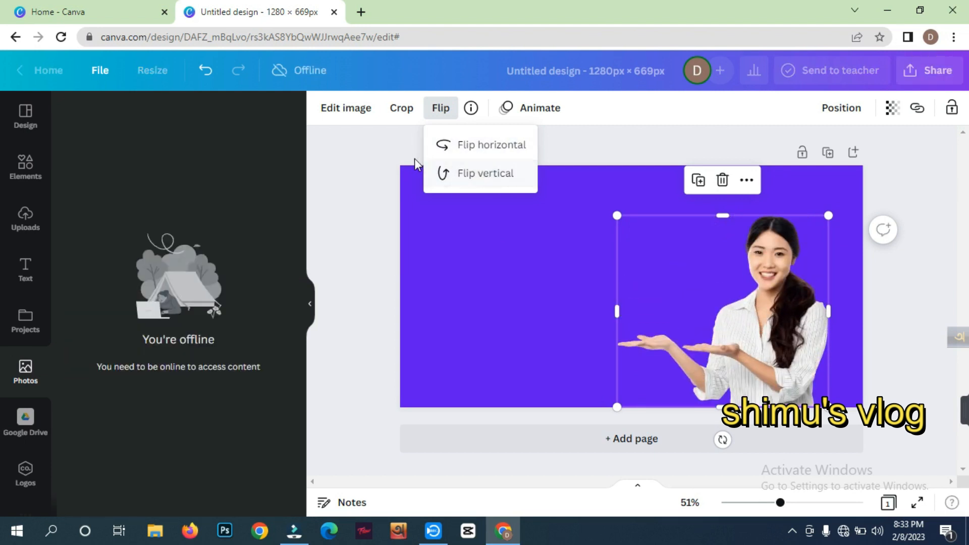
pyautogui.click(373, 160)
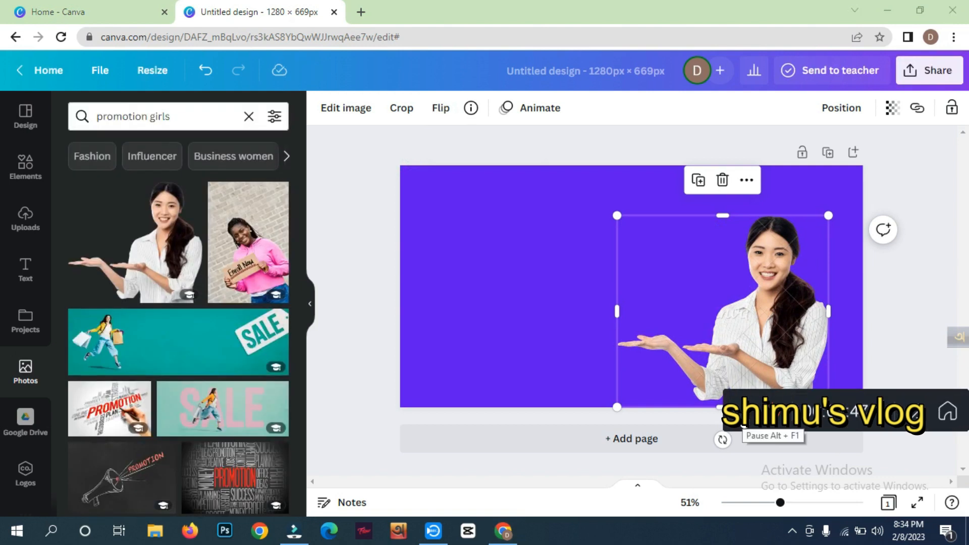
# - Add a square from the Lines & Shapes elements to the page
pyautogui.click(22, 167)
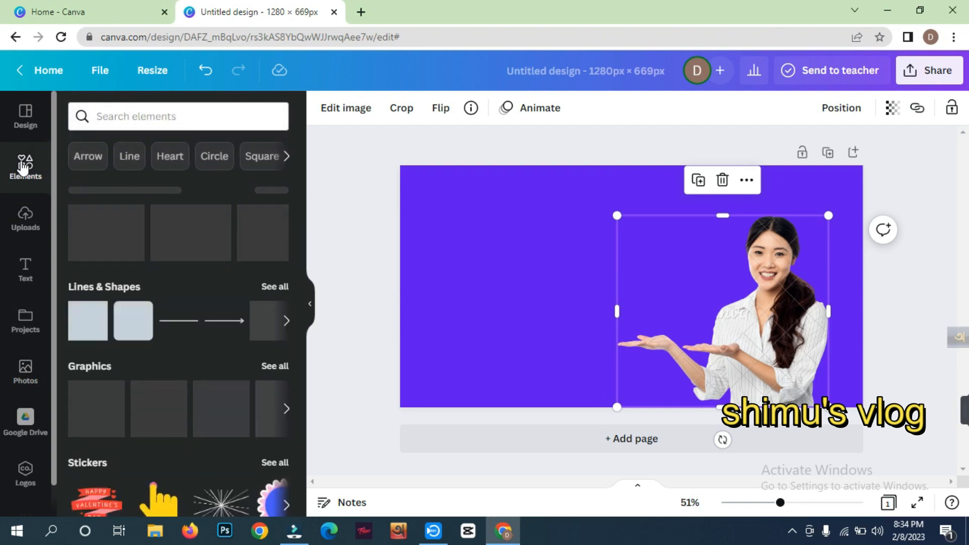
pyautogui.click(358, 270)
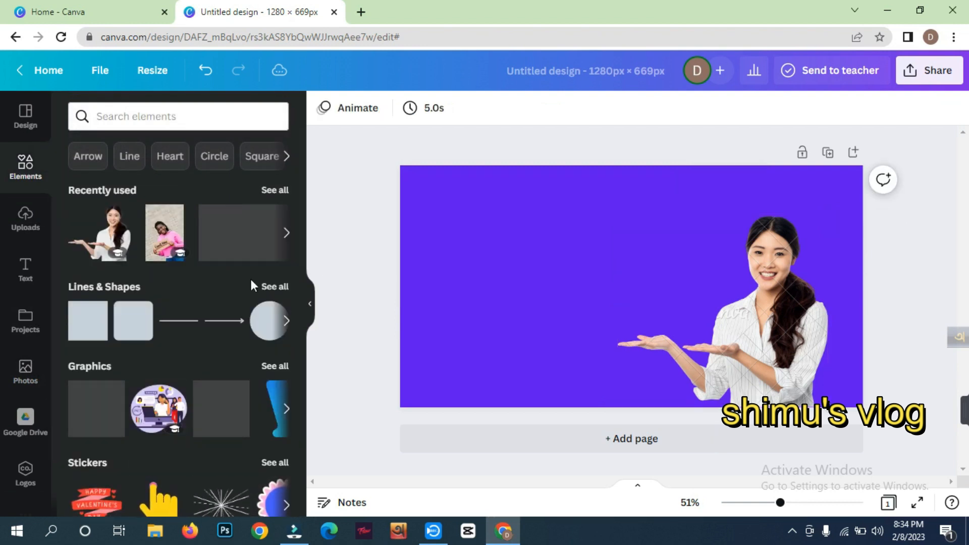
pyautogui.scroll(-2, 220, 328)
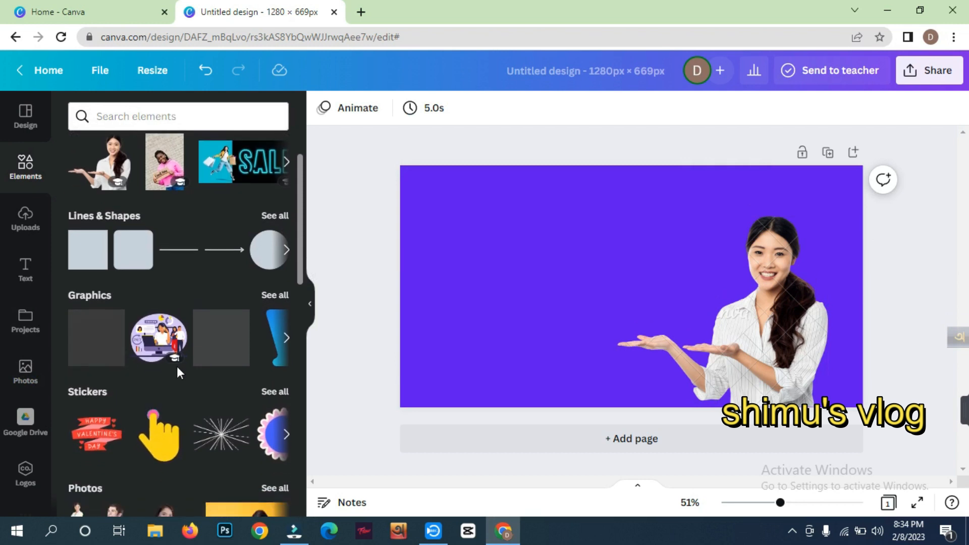
pyautogui.click(82, 245)
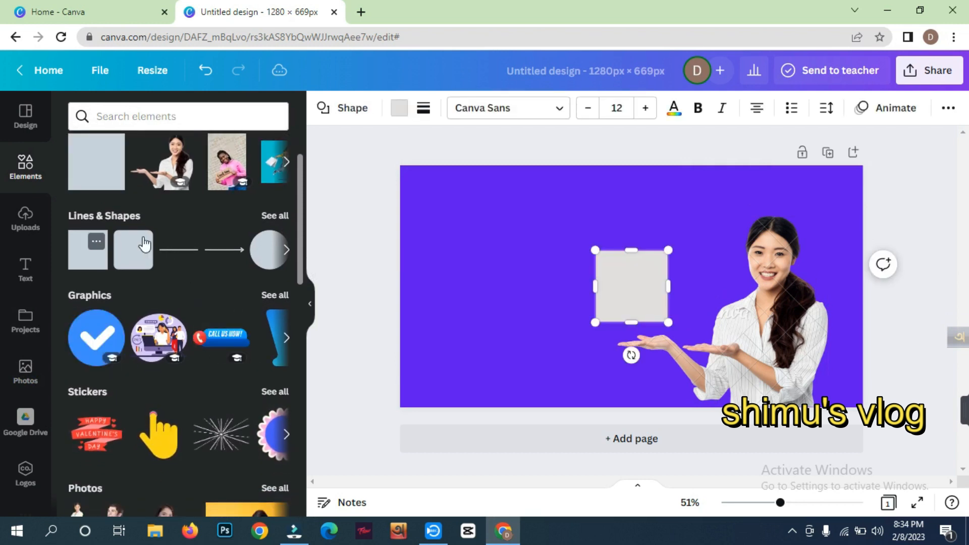
pyautogui.click(441, 288)
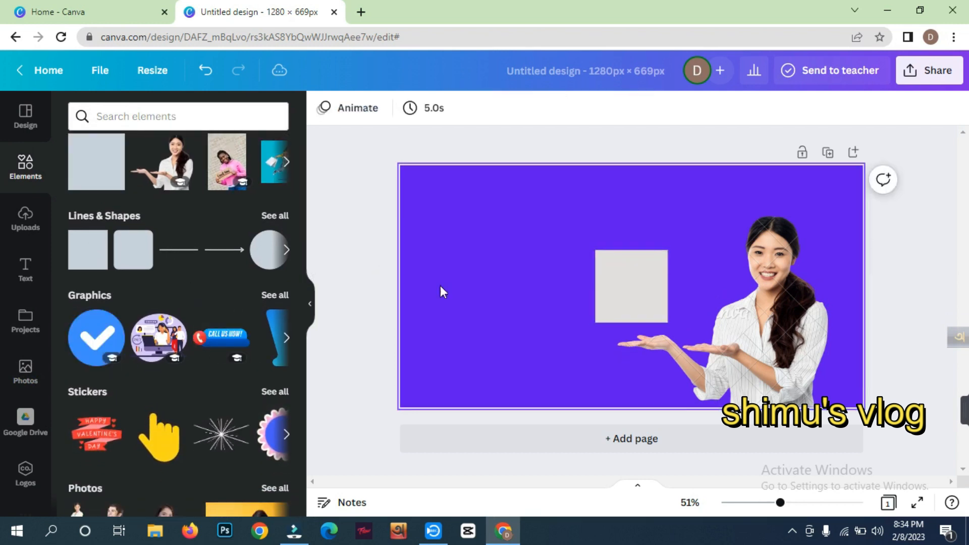
# - Move the square to the upper part of the page, left of the woman, and stretch it into a wide, flatter rectangle
pyautogui.click(634, 292)
pyautogui.moveTo(617, 286); pyautogui.dragTo(640, 221)
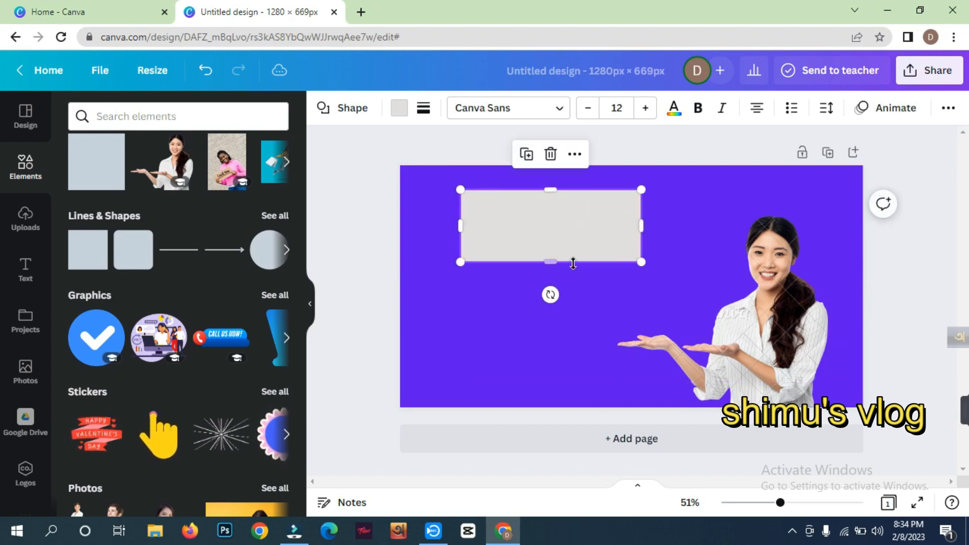
pyautogui.moveTo(550, 256); pyautogui.dragTo(551, 243)
pyautogui.click(494, 276)
pyautogui.click(510, 222)
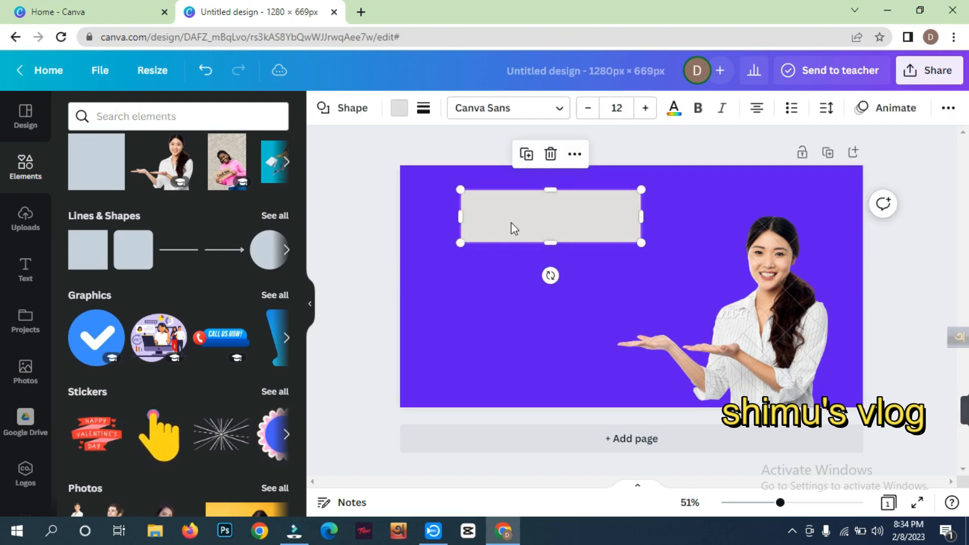
# - Fill the rectangle with the bright red from the default colors and reduce its height to a narrow banner
pyautogui.click(403, 110)
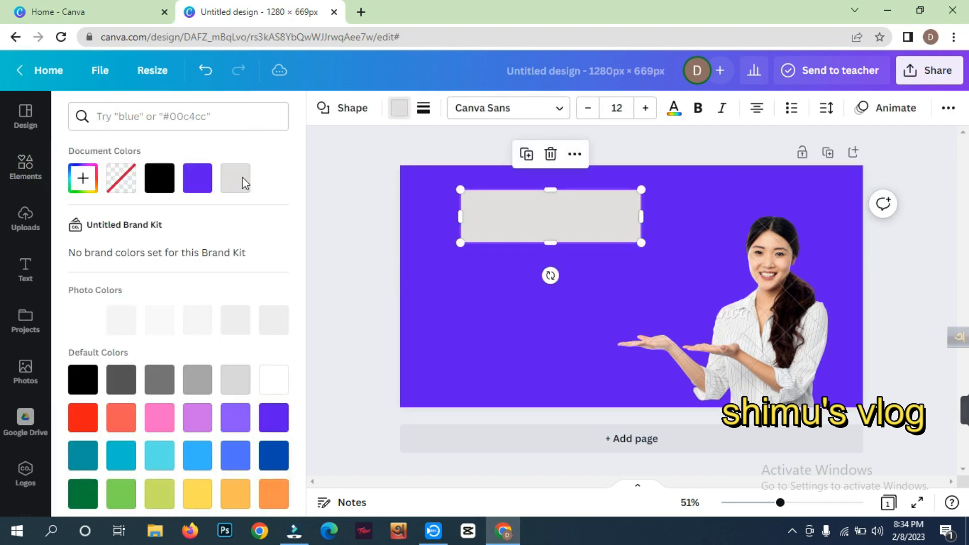
pyautogui.scroll(-1, 91, 383)
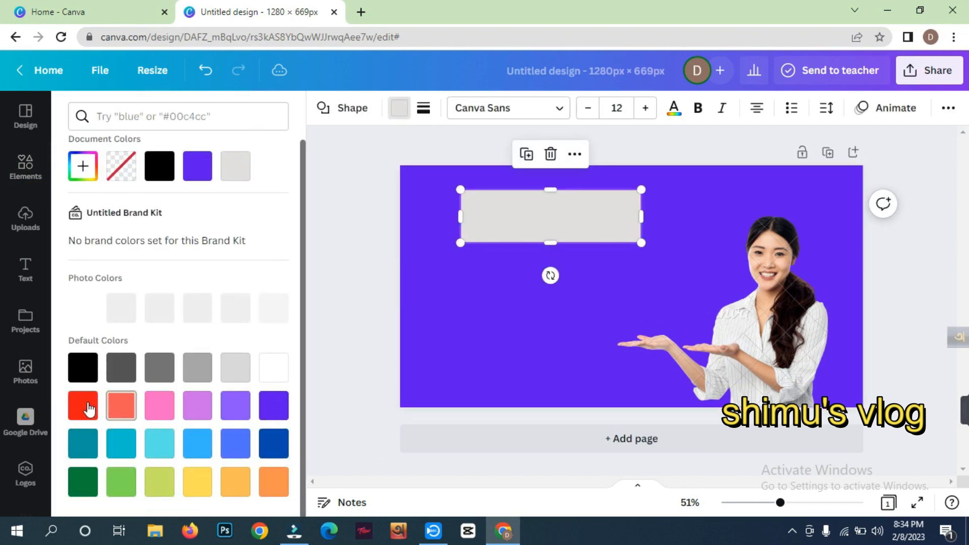
pyautogui.click(84, 404)
pyautogui.click(337, 299)
pyautogui.click(452, 314)
pyautogui.click(520, 224)
pyautogui.moveTo(554, 242); pyautogui.dragTo(546, 225)
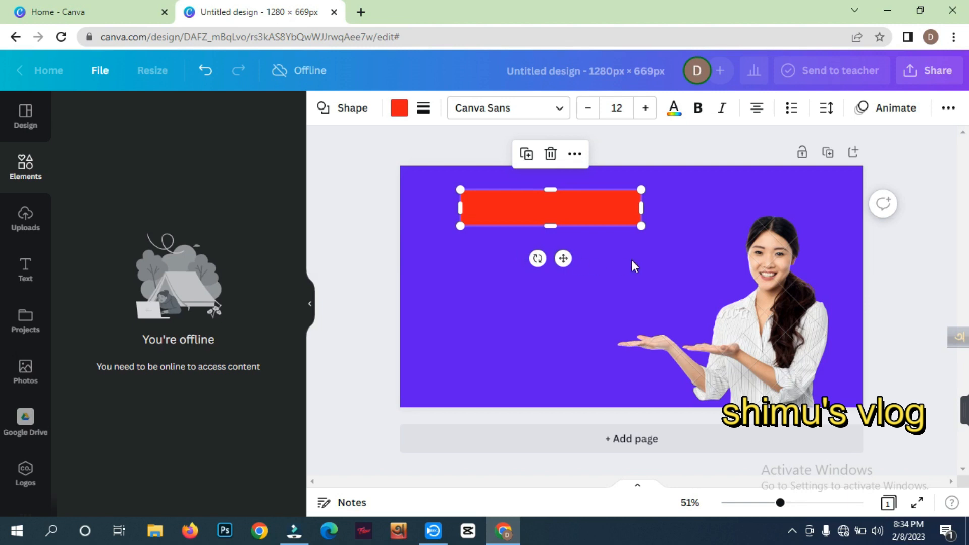
pyautogui.moveTo(483, 268); pyautogui.dragTo(550, 239)
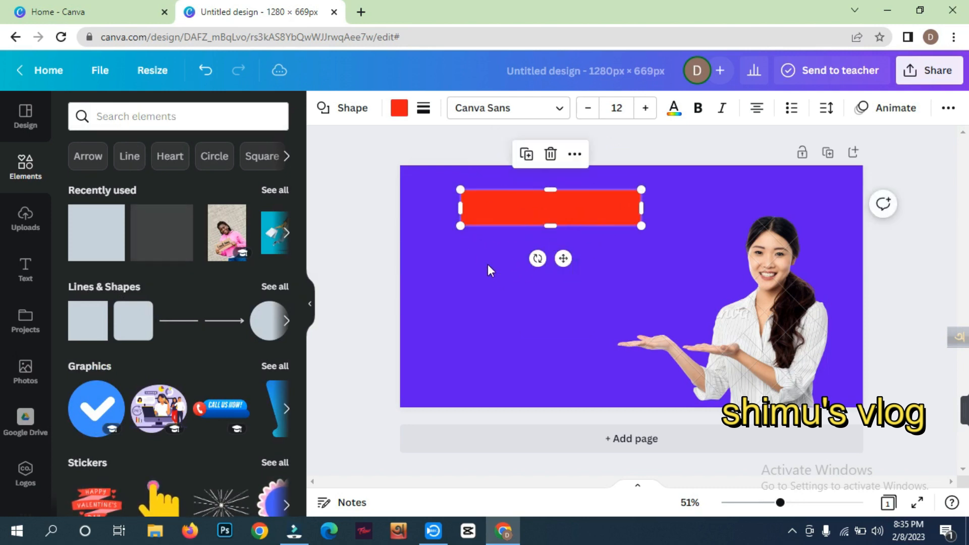
pyautogui.click(487, 265)
pyautogui.click(547, 210)
pyautogui.click(424, 311)
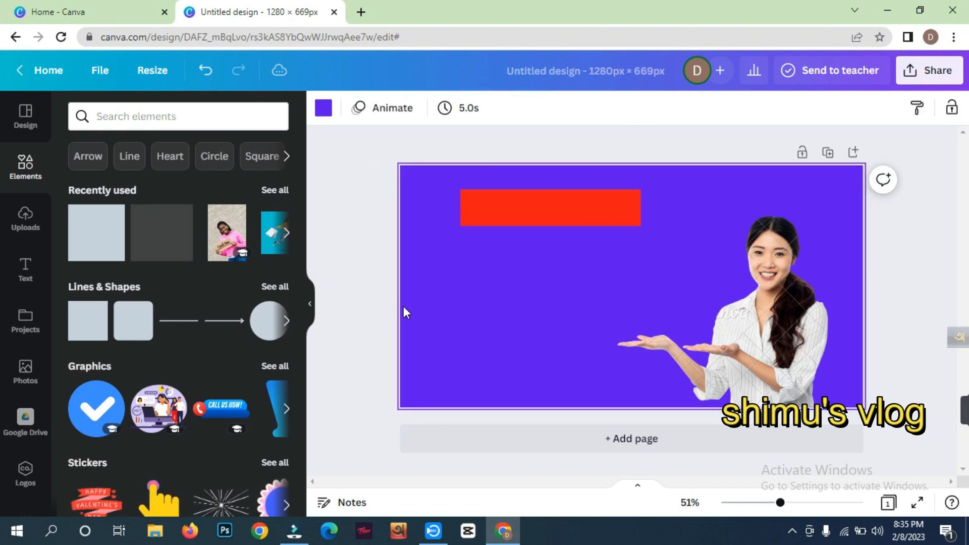
# - Add a heading text box to the page and clear its placeholder text
pyautogui.click(27, 272)
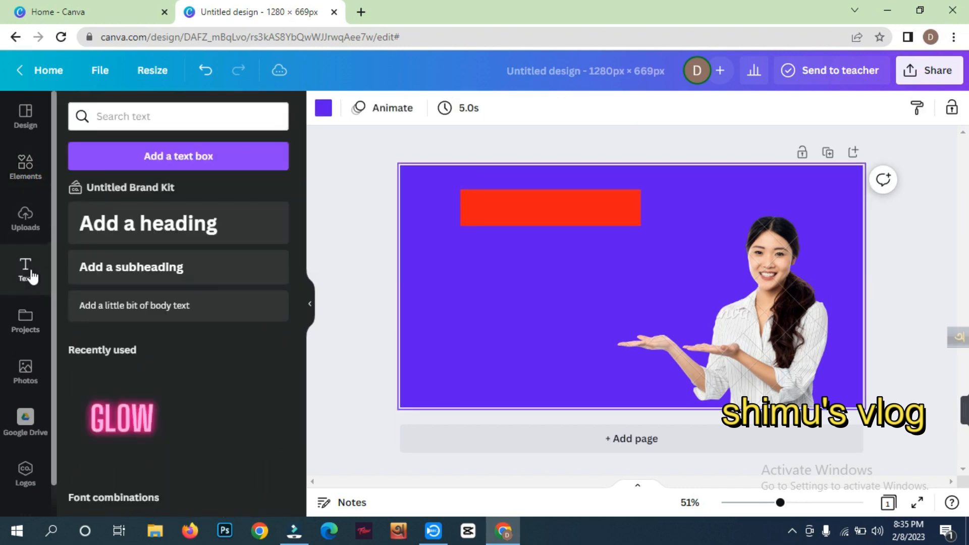
pyautogui.click(150, 228)
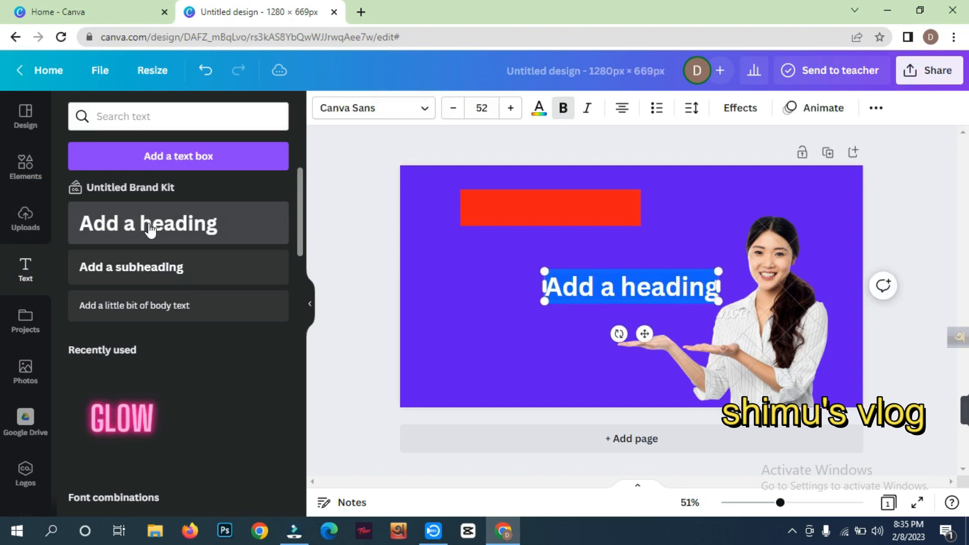
pyautogui.click(613, 292)
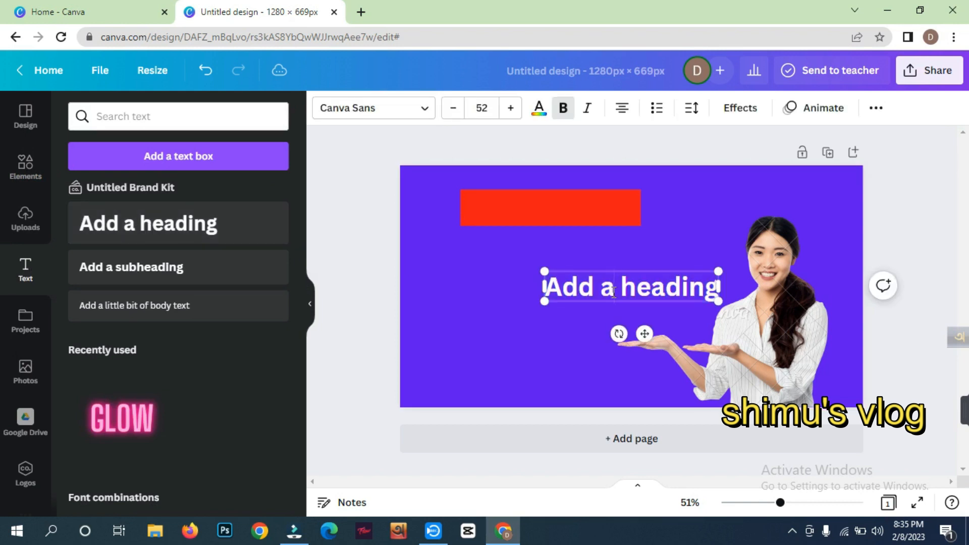
pyautogui.press('BackSpace')
pyautogui.press('BackSpace')
pyautogui.press('BackSpace')
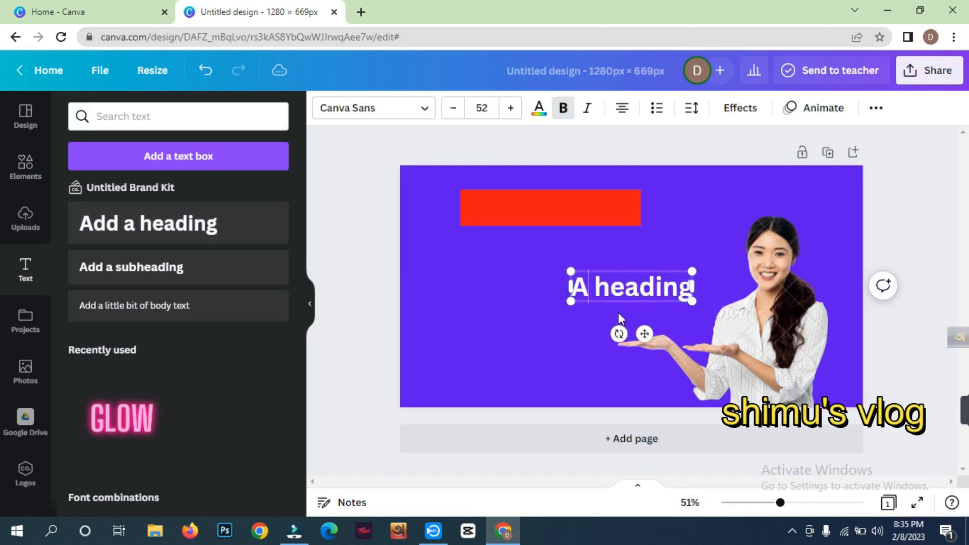
pyautogui.click(689, 292)
pyautogui.press('BackSpace')
pyautogui.press('BackSpace')
pyautogui.press('BackSpace')
pyautogui.press('BackSpace')
pyautogui.press('BackSpace')
pyautogui.press('BackSpace')
pyautogui.press('BackSpace')
pyautogui.press('BackSpace')
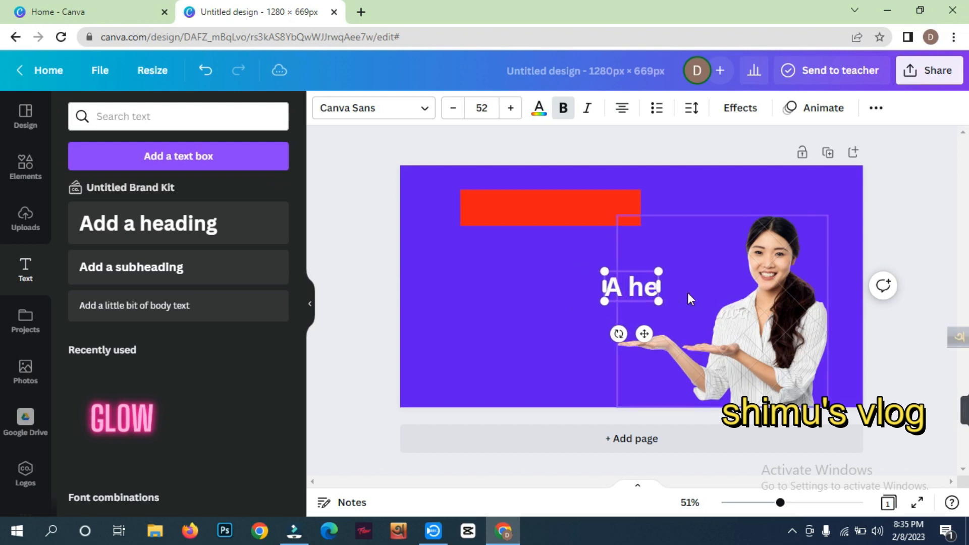
pyautogui.press('BackSpace')
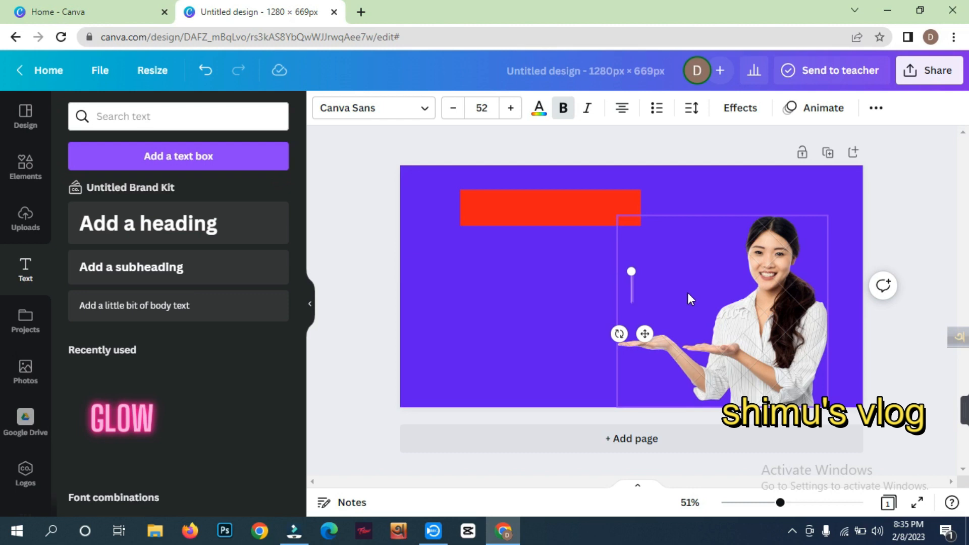
# - Enter "Instagram" as the heading's text
pyautogui.write('IN')
pyautogui.press('BackSpace')
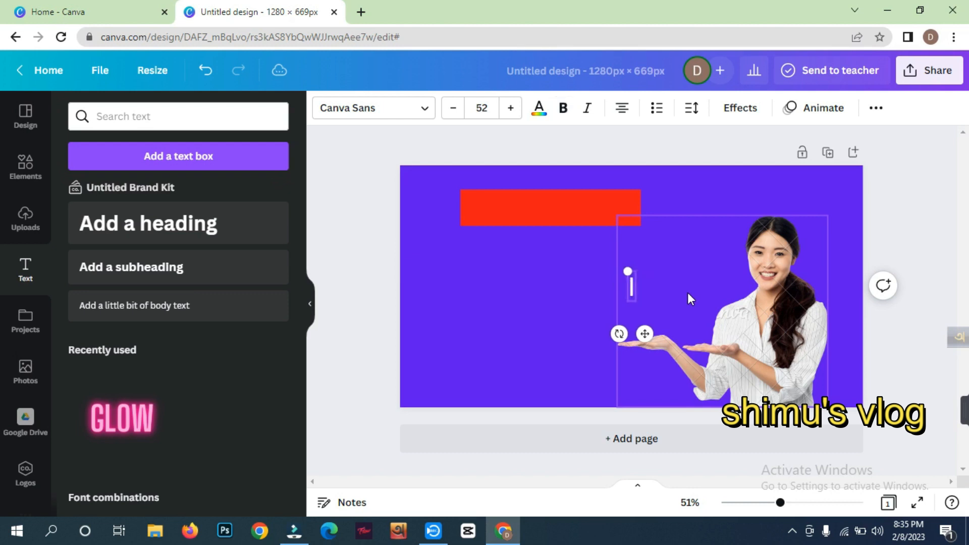
pyautogui.write('ns')
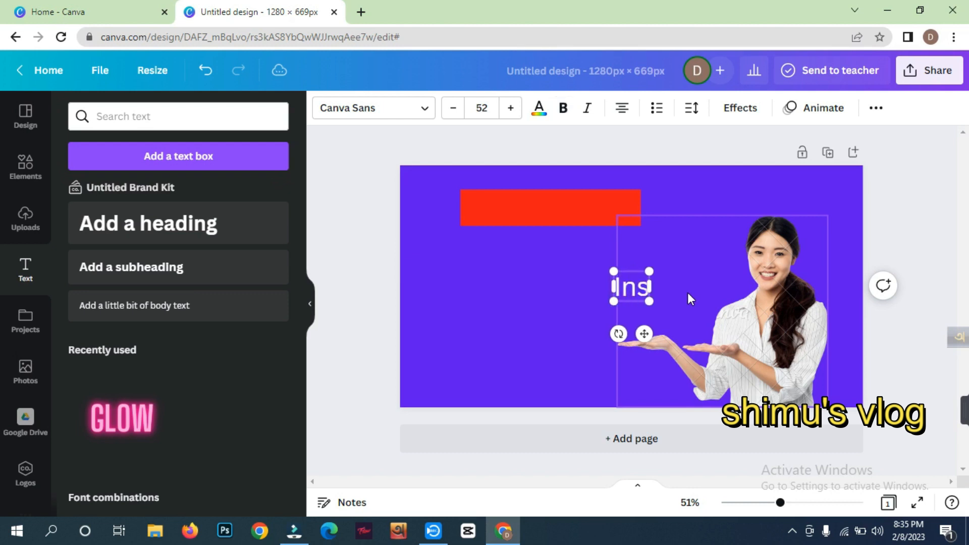
pyautogui.write('tag')
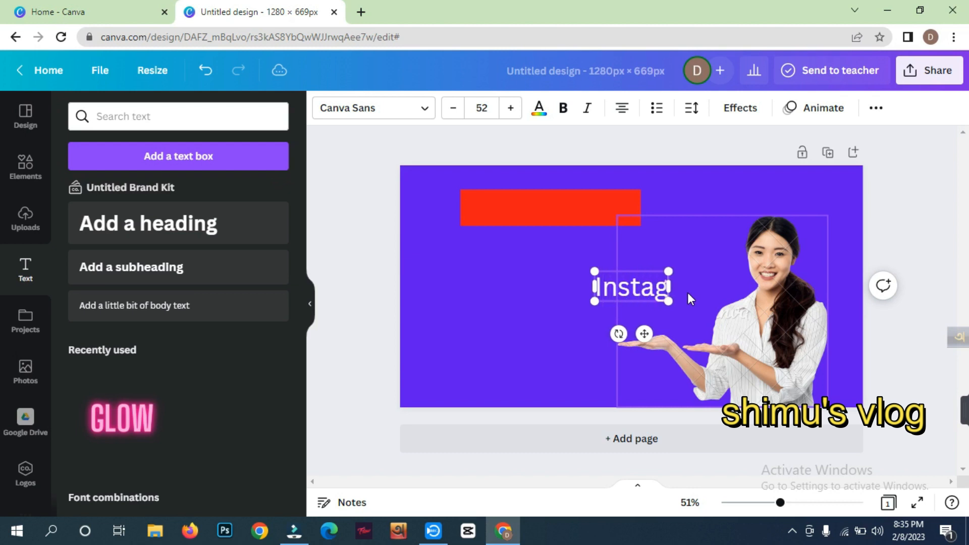
pyautogui.write('ram')
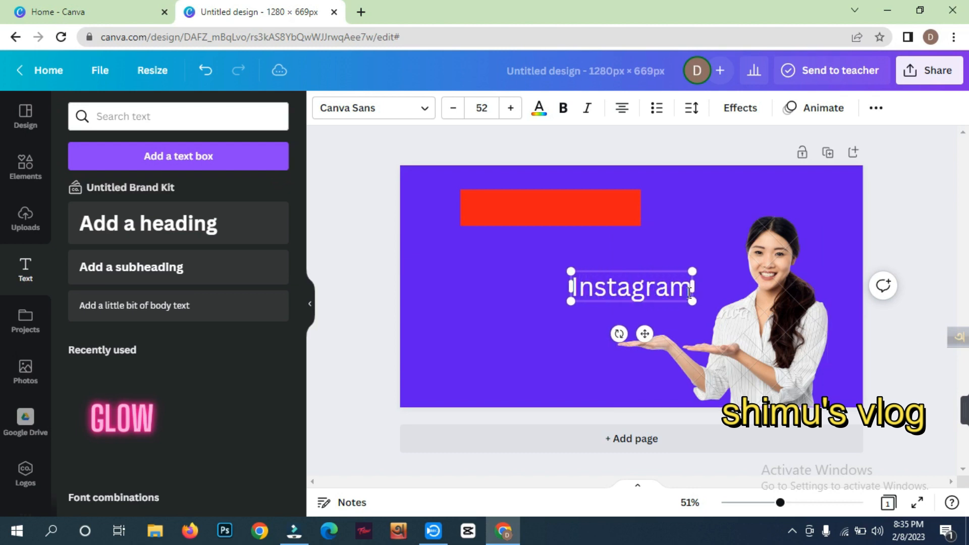
pyautogui.click(573, 355)
# - Move the Instagram heading below the red banner and resize its text box so the word fits on one line
pyautogui.moveTo(611, 286); pyautogui.dragTo(515, 277)
pyautogui.moveTo(595, 301); pyautogui.dragTo(658, 309)
pyautogui.moveTo(657, 298); pyautogui.dragTo(652, 302)
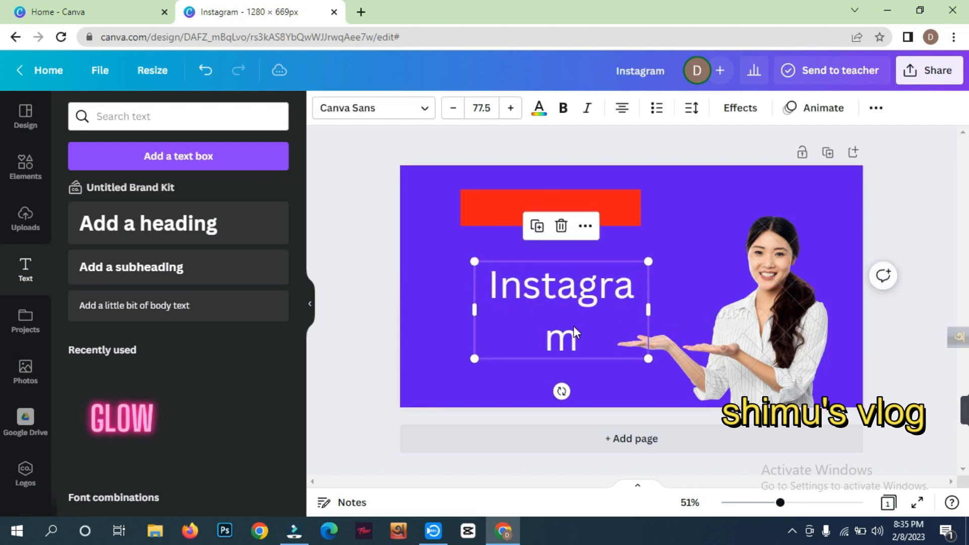
pyautogui.moveTo(478, 356); pyautogui.dragTo(453, 278)
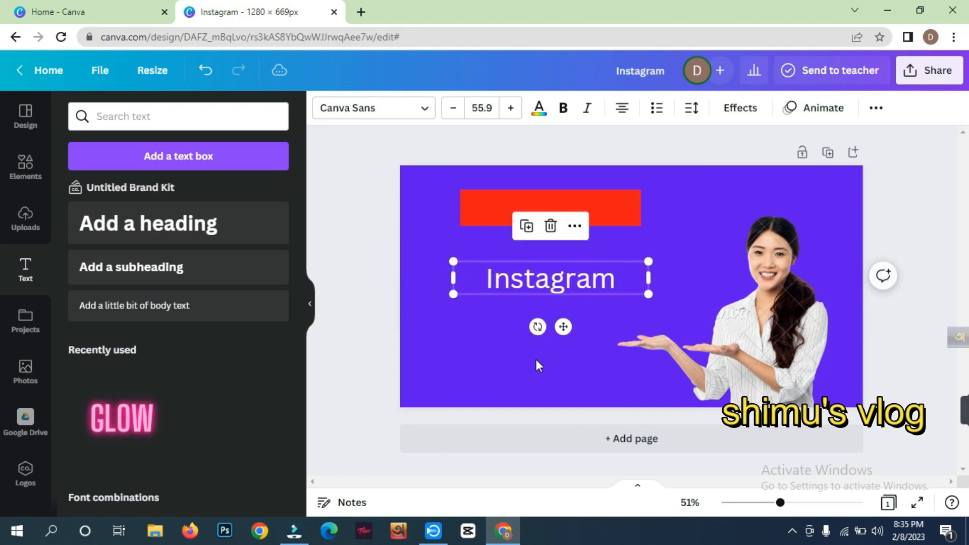
# - Adjust the Instagram heading's font size to 53.9
pyautogui.click(453, 113)
pyautogui.click(453, 113)
pyautogui.click(453, 113)
pyautogui.click(453, 114)
pyautogui.click(453, 114)
pyautogui.click(511, 109)
pyautogui.click(512, 110)
pyautogui.click(512, 111)
pyautogui.click(489, 313)
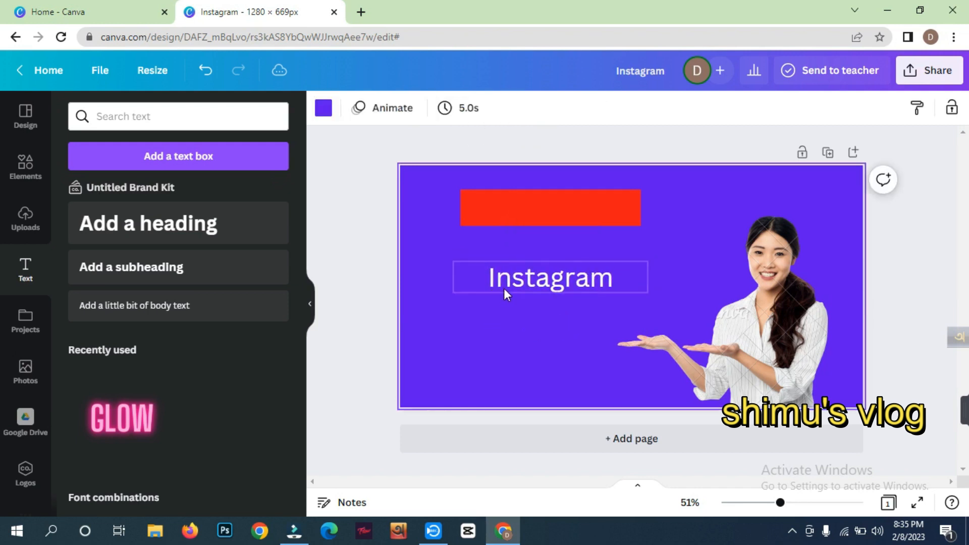
# - Try several default colors, including pink and bright red, on the Instagram heading and return it to white
pyautogui.click(523, 280)
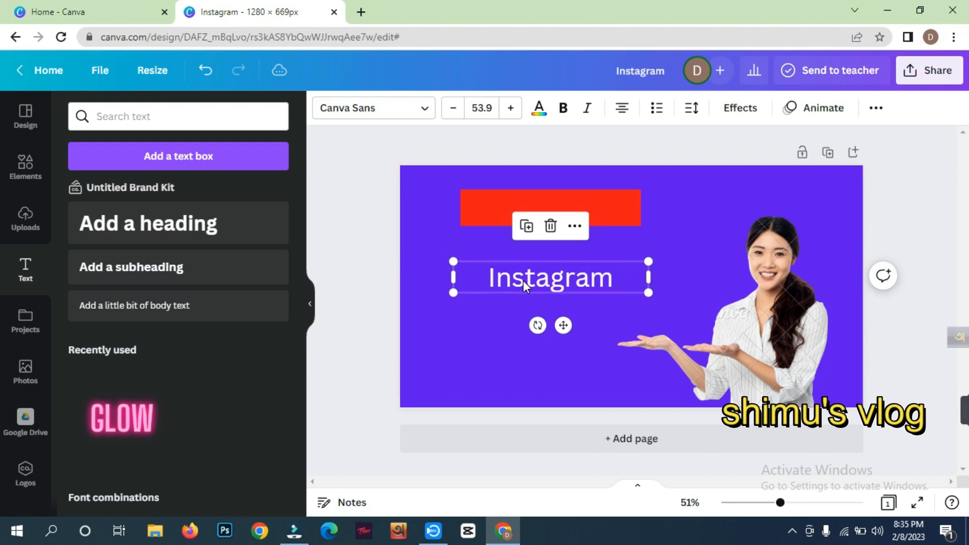
pyautogui.click(539, 109)
pyautogui.scroll(-1, 192, 368)
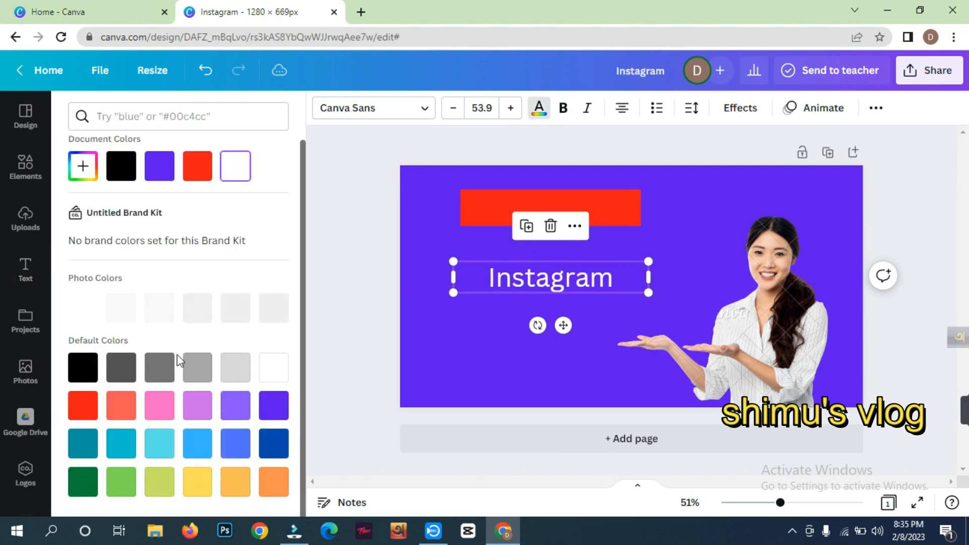
pyautogui.click(121, 405)
pyautogui.click(162, 407)
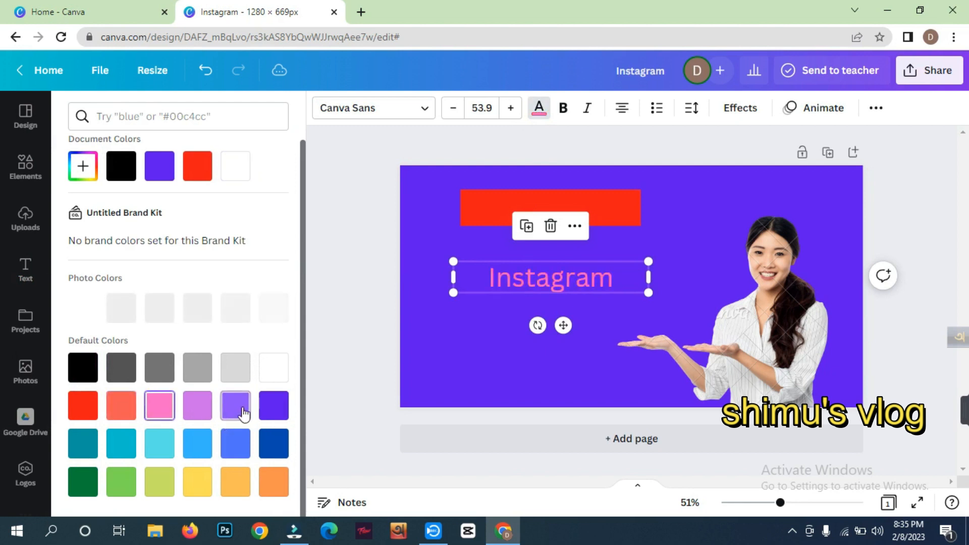
pyautogui.click(272, 405)
pyautogui.click(82, 405)
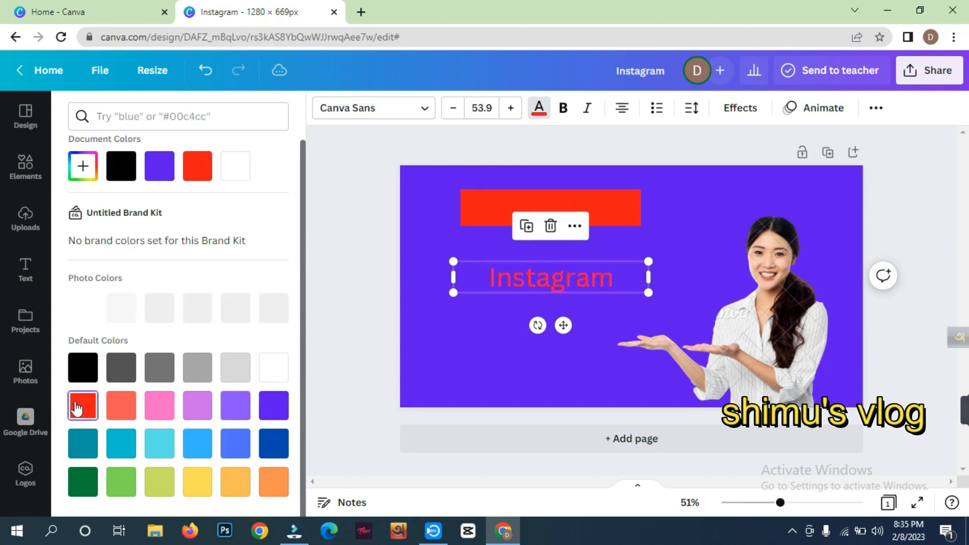
pyautogui.click(121, 405)
pyautogui.click(235, 367)
pyautogui.click(273, 367)
pyautogui.click(371, 316)
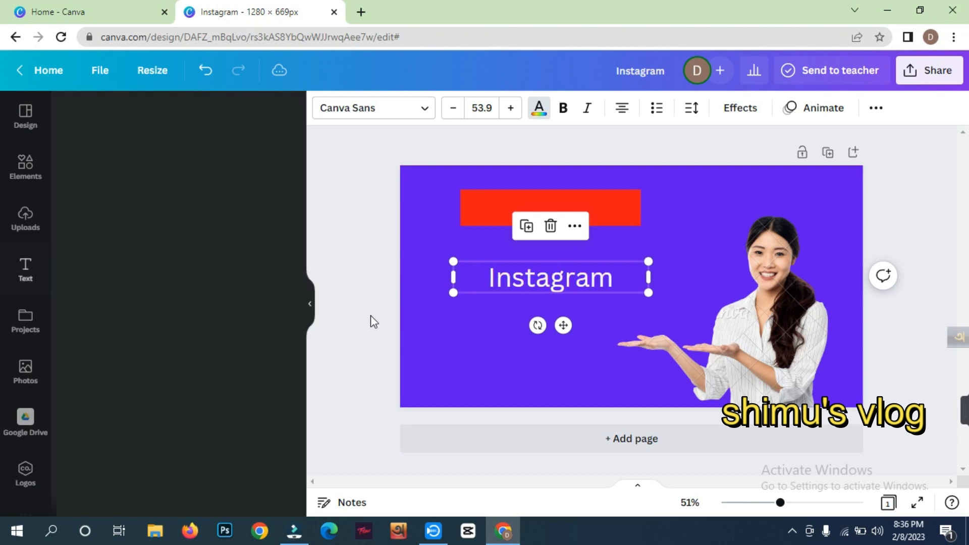
pyautogui.moveTo(962, 420)
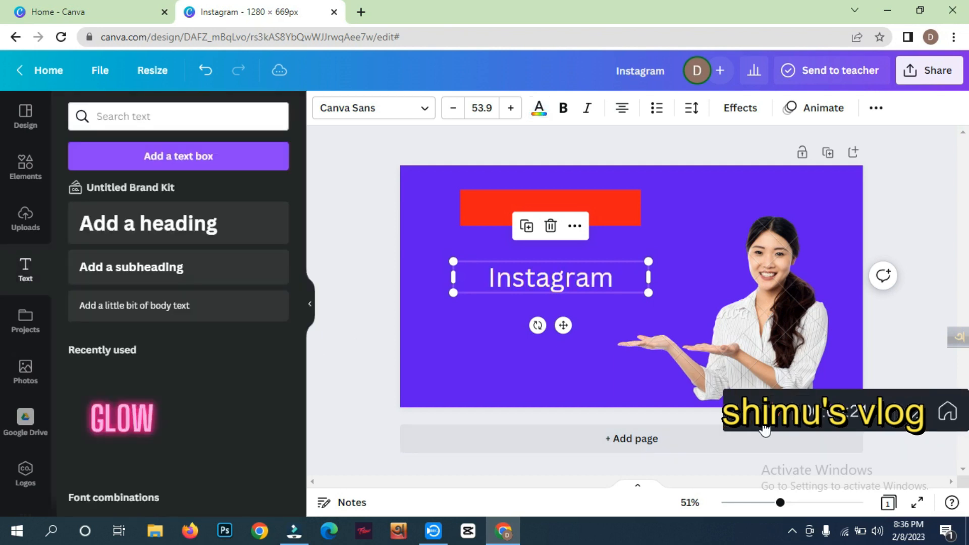
pyautogui.click(746, 420)
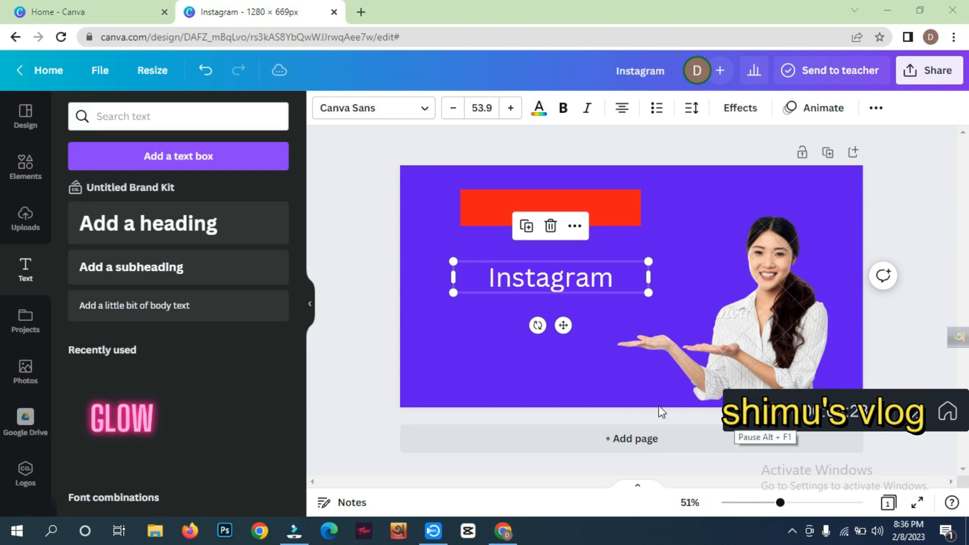
# - Make the Instagram heading bold and italic
pyautogui.click(374, 332)
pyautogui.click(525, 280)
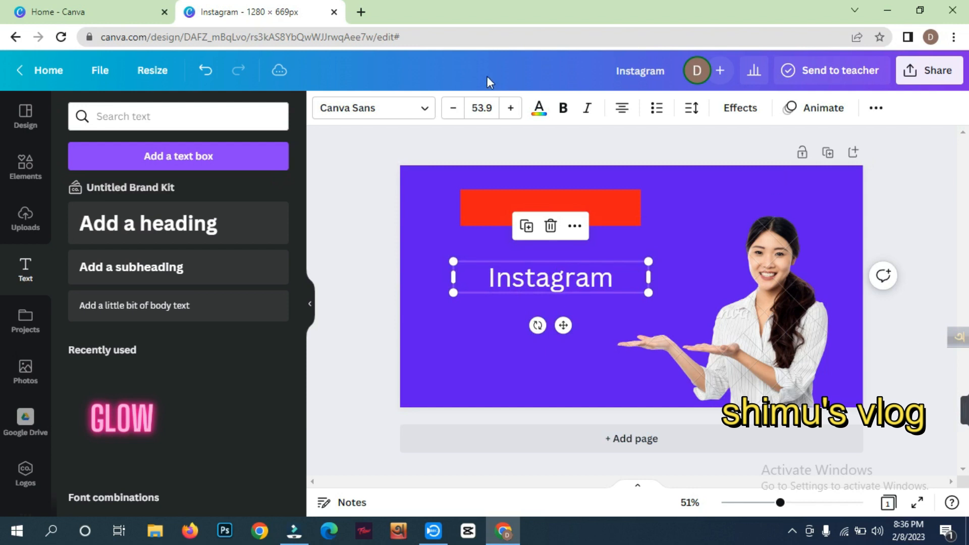
pyautogui.click(564, 110)
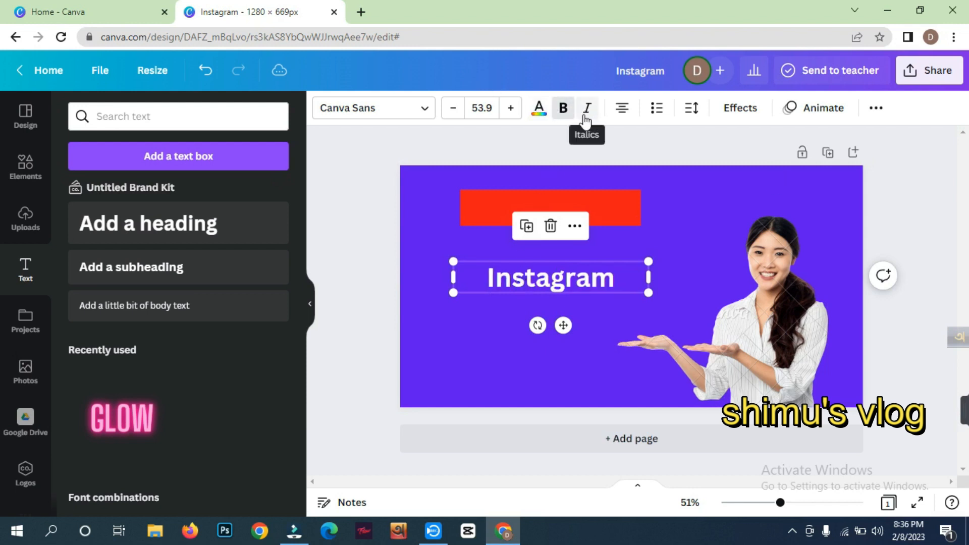
pyautogui.click(588, 115)
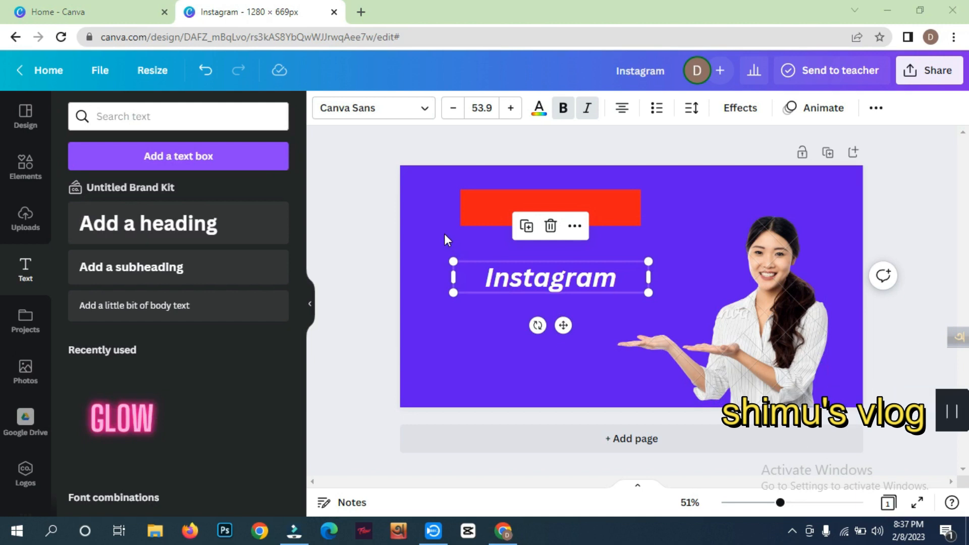
# - Try to apply the recently used Zing Rust Base Rough font to the Instagram heading
pyautogui.click(400, 118)
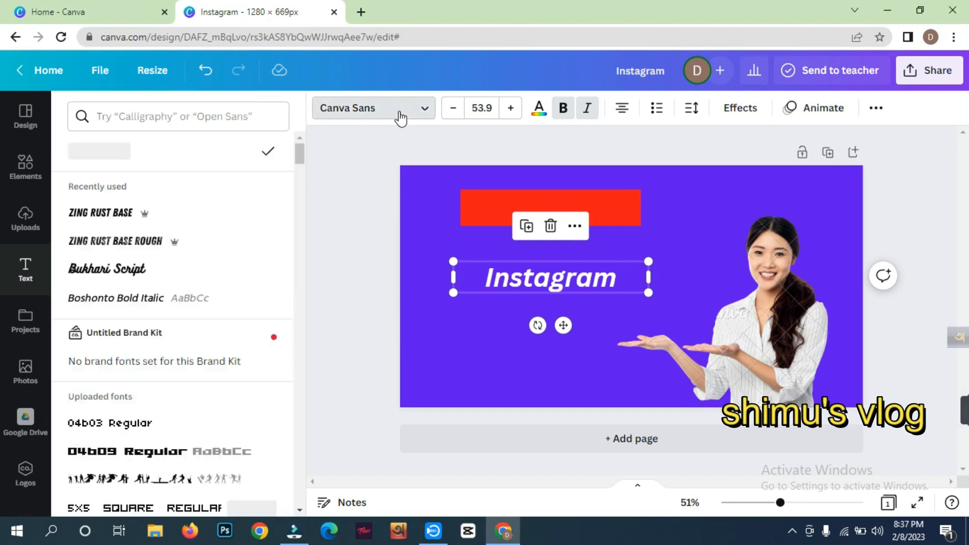
pyautogui.scroll(-10, 166, 308)
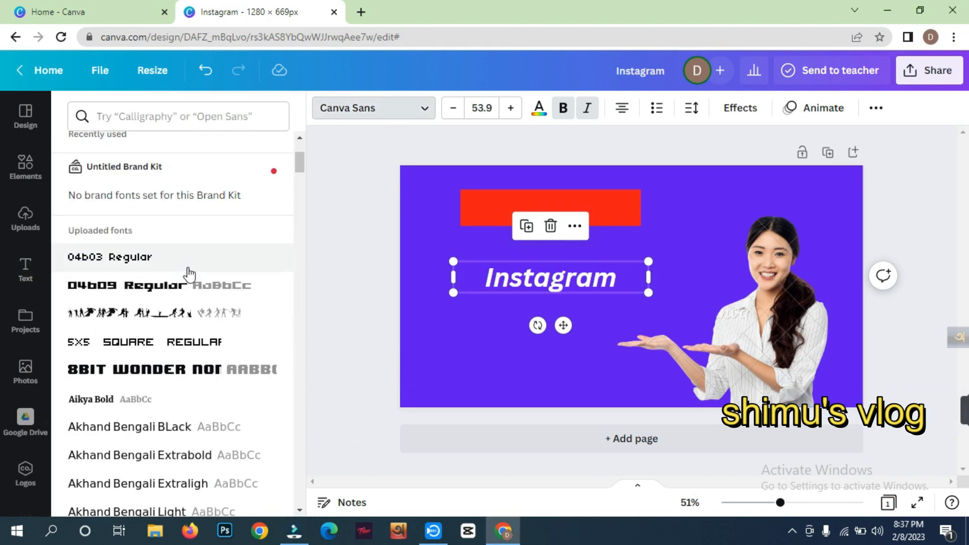
pyautogui.scroll(-6, 190, 273)
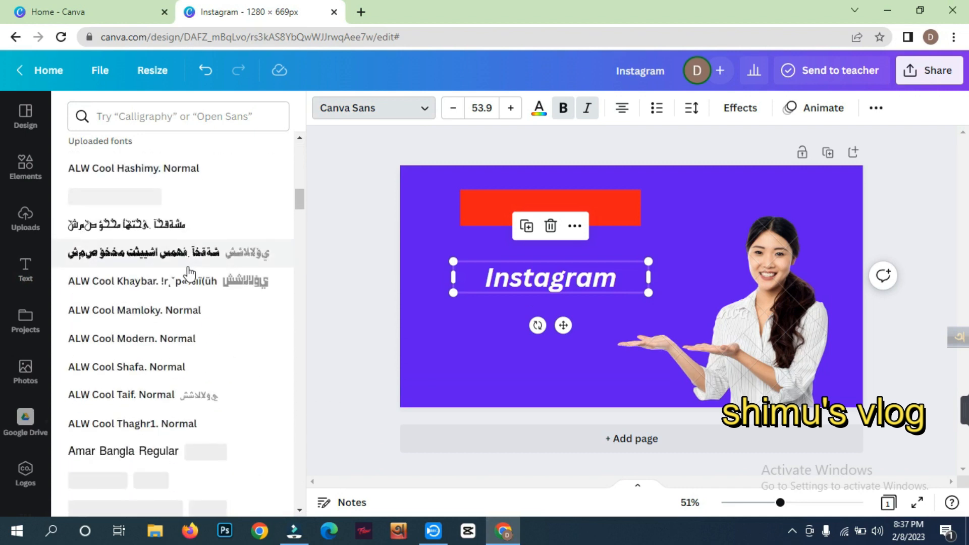
pyautogui.scroll(15, 189, 273)
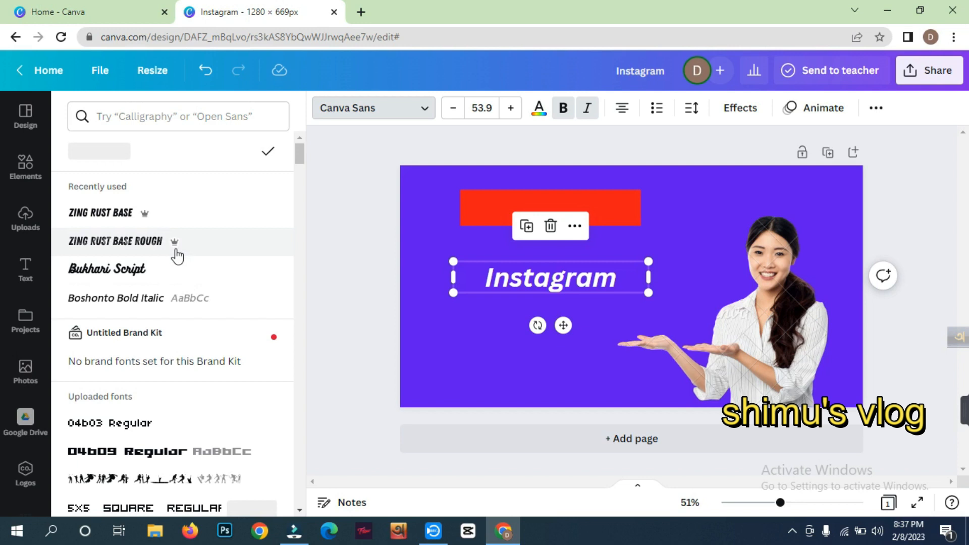
pyautogui.click(176, 245)
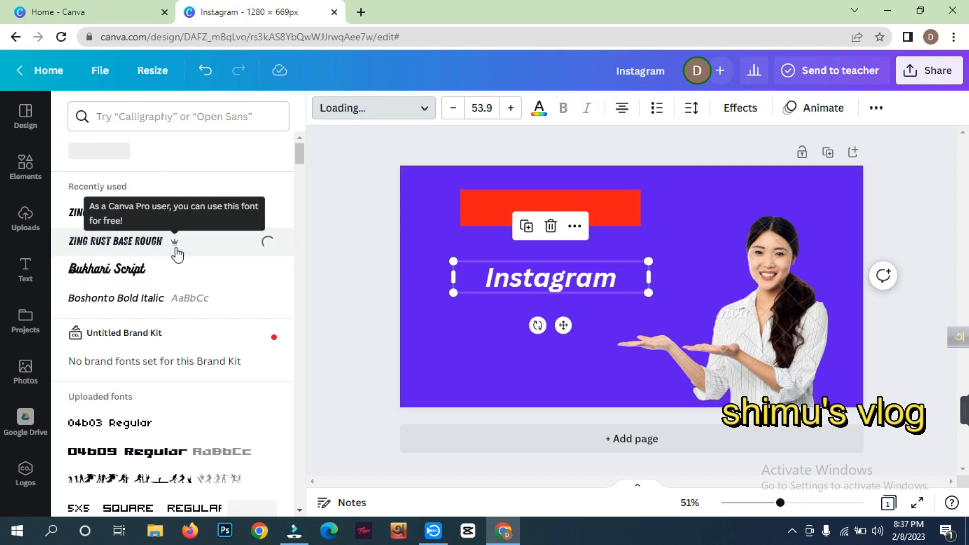
pyautogui.scroll(-1, 185, 349)
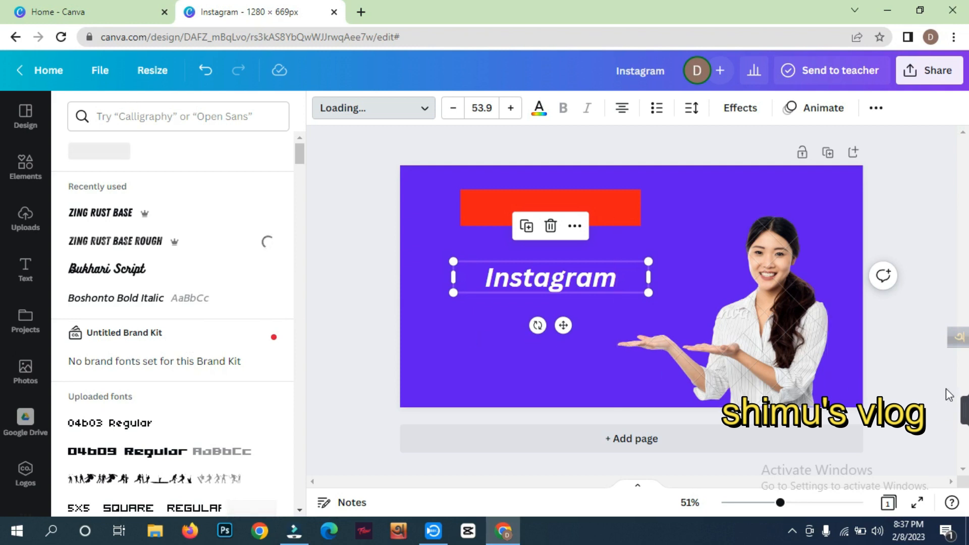
pyautogui.moveTo(963, 410)
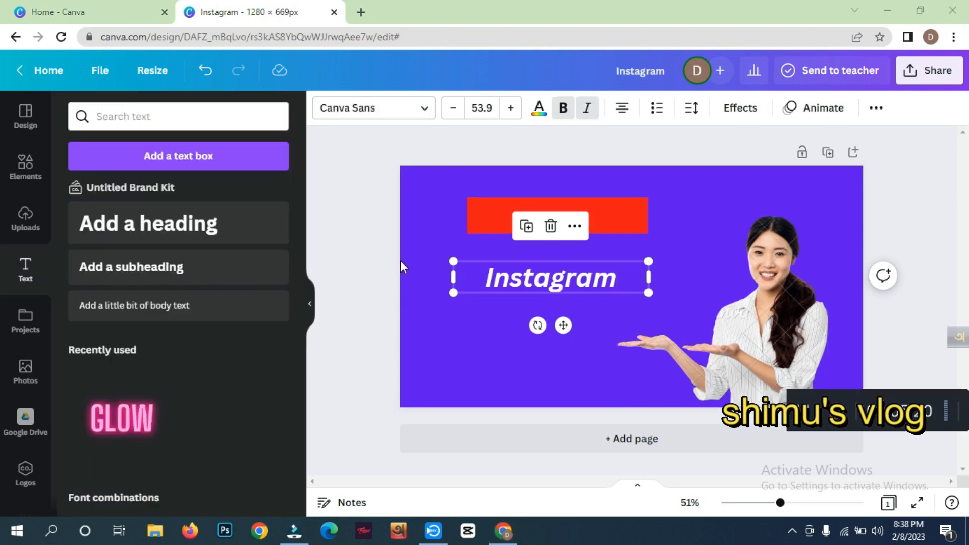
# - Browse the recently used and uploaded fonts available for the Instagram heading, then close the font list
pyautogui.click(376, 113)
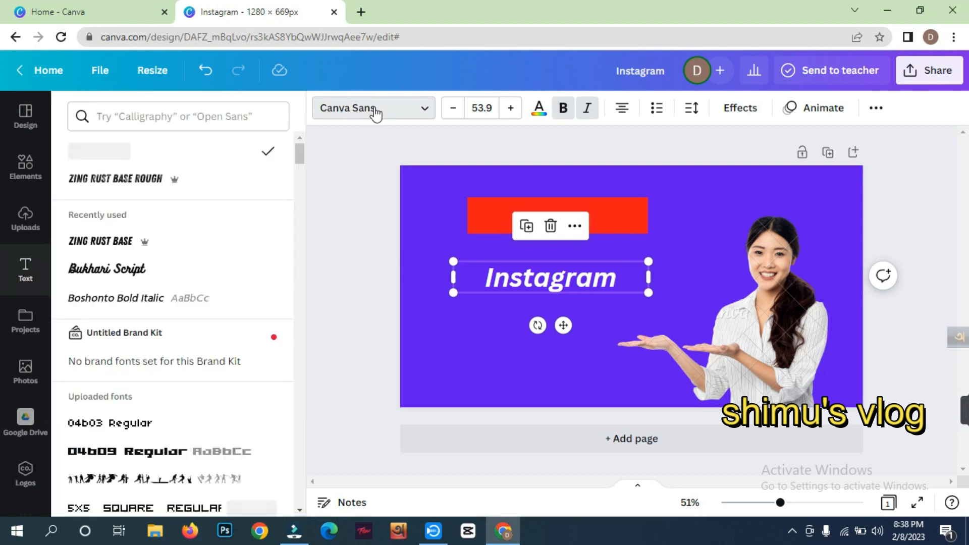
pyautogui.scroll(-4, 154, 196)
pyautogui.scroll(-5, 154, 195)
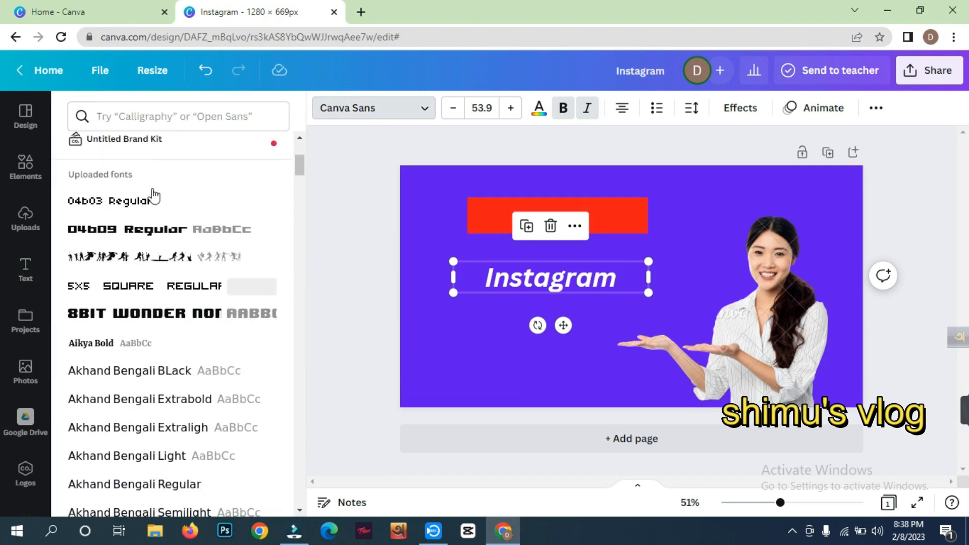
pyautogui.scroll(-5, 187, 309)
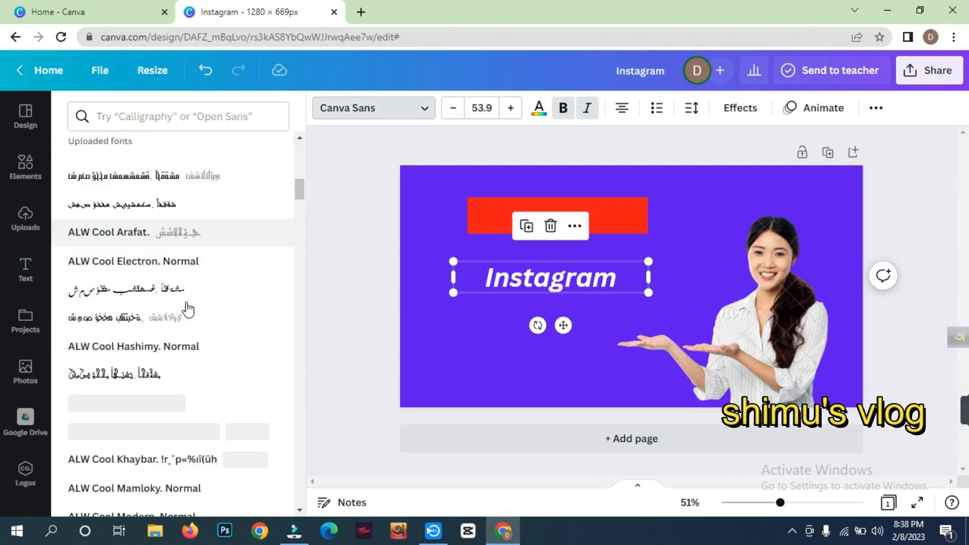
pyautogui.scroll(15, 189, 305)
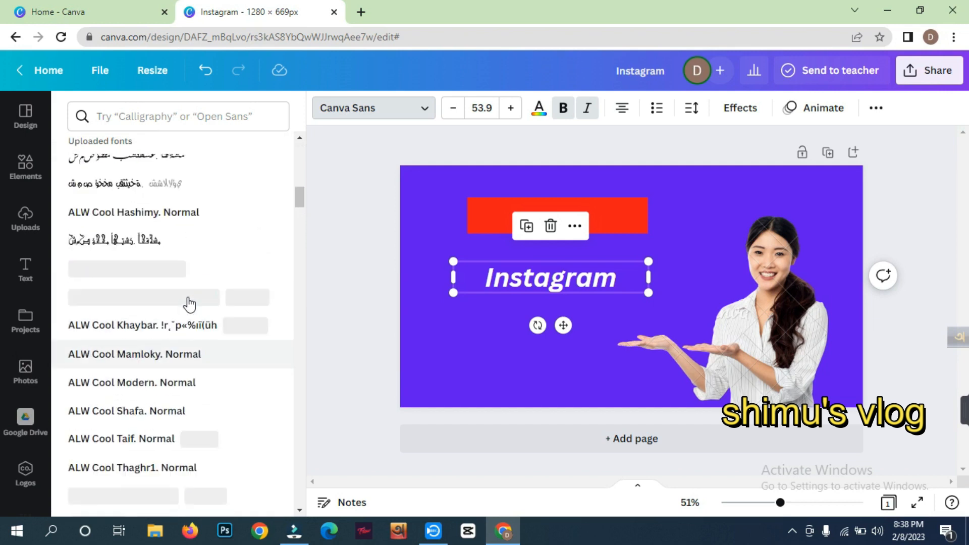
pyautogui.click(337, 273)
pyautogui.click(341, 274)
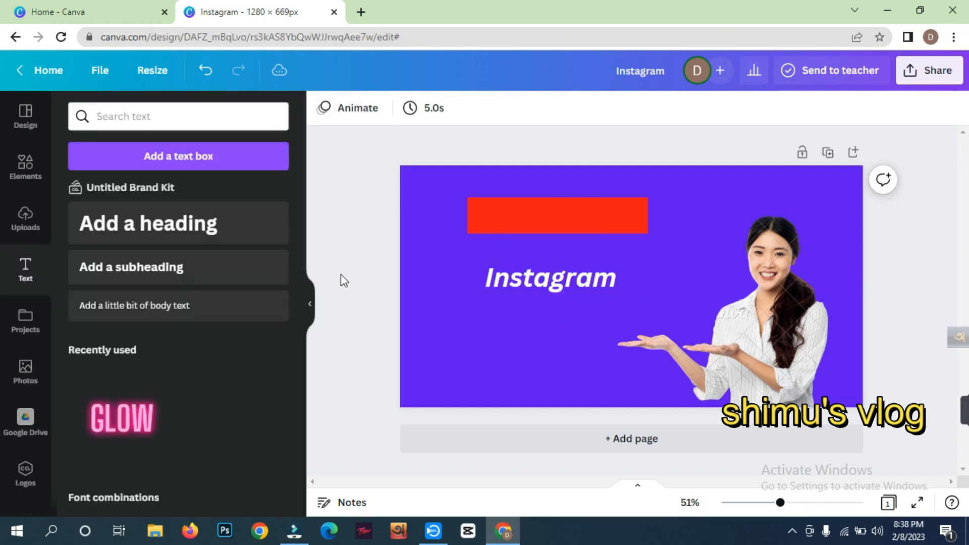
# - Move the Instagram heading up onto the red banner
pyautogui.click(532, 222)
pyautogui.click(480, 295)
pyautogui.moveTo(537, 279); pyautogui.dragTo(533, 212)
pyautogui.click(450, 258)
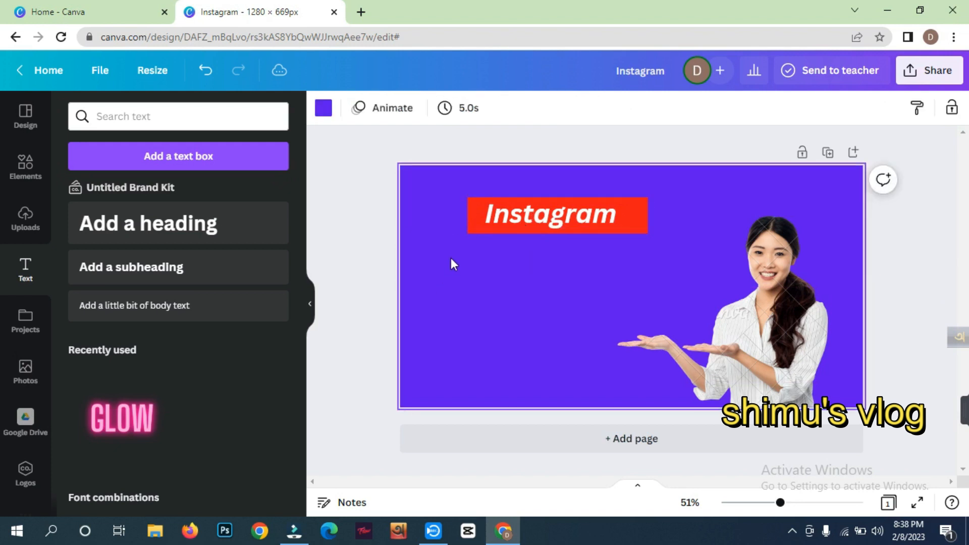
# - Scale the Instagram heading down to font size 52.2 to sit within the red banner
pyautogui.click(463, 223)
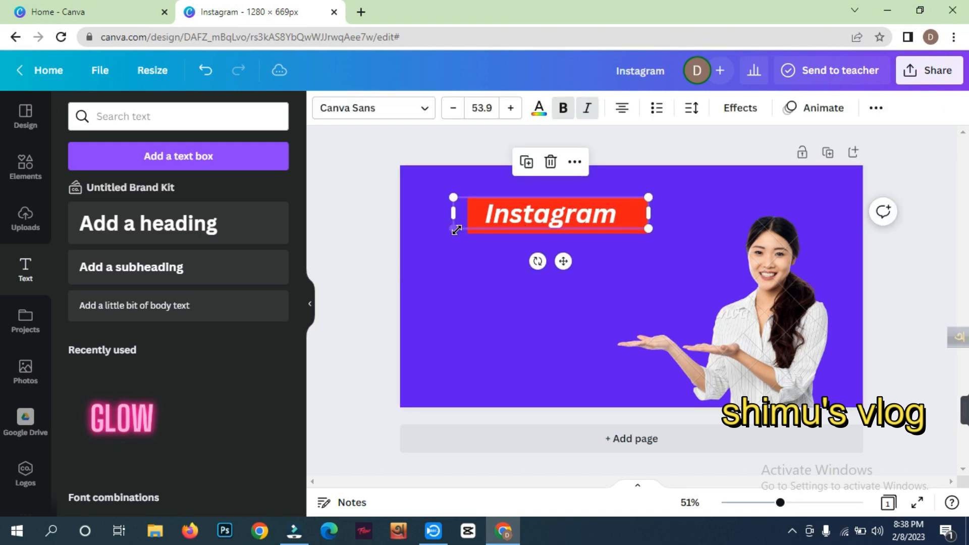
pyautogui.moveTo(456, 230); pyautogui.dragTo(461, 228)
pyautogui.click(470, 248)
pyautogui.click(472, 230)
pyautogui.click(486, 246)
pyautogui.click(638, 227)
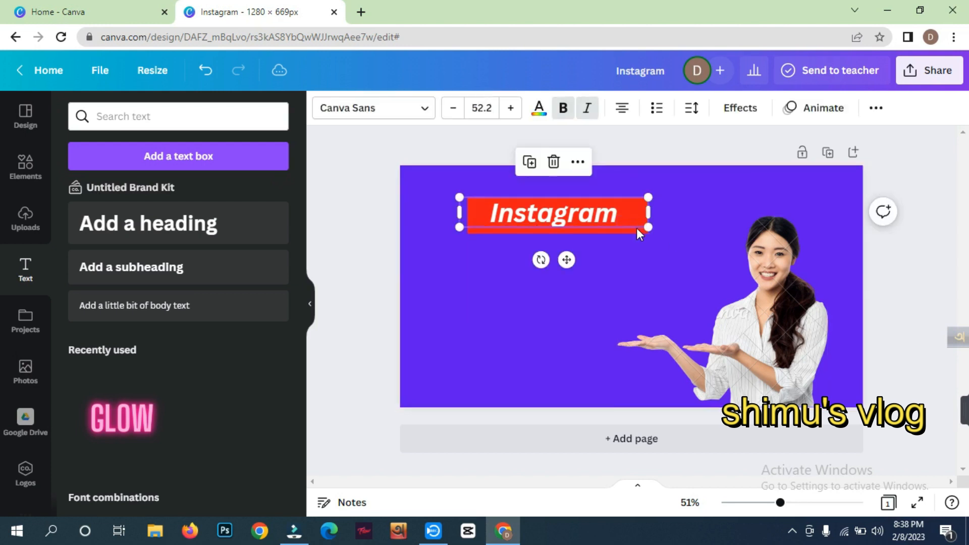
# - Shrink the red banner's width and height to fit closely around the Instagram heading
pyautogui.moveTo(455, 228); pyautogui.dragTo(483, 228)
pyautogui.click(482, 232)
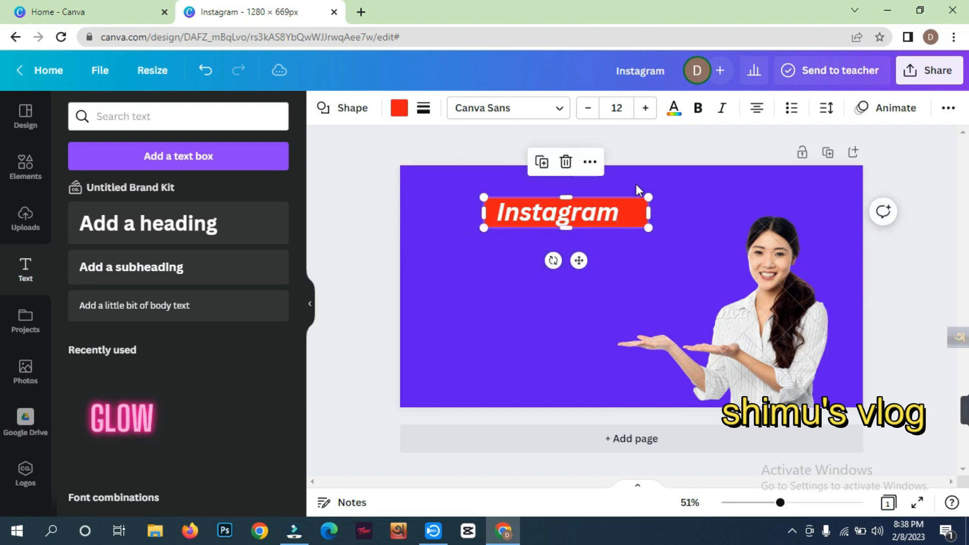
pyautogui.moveTo(649, 196); pyautogui.dragTo(631, 197)
pyautogui.click(459, 315)
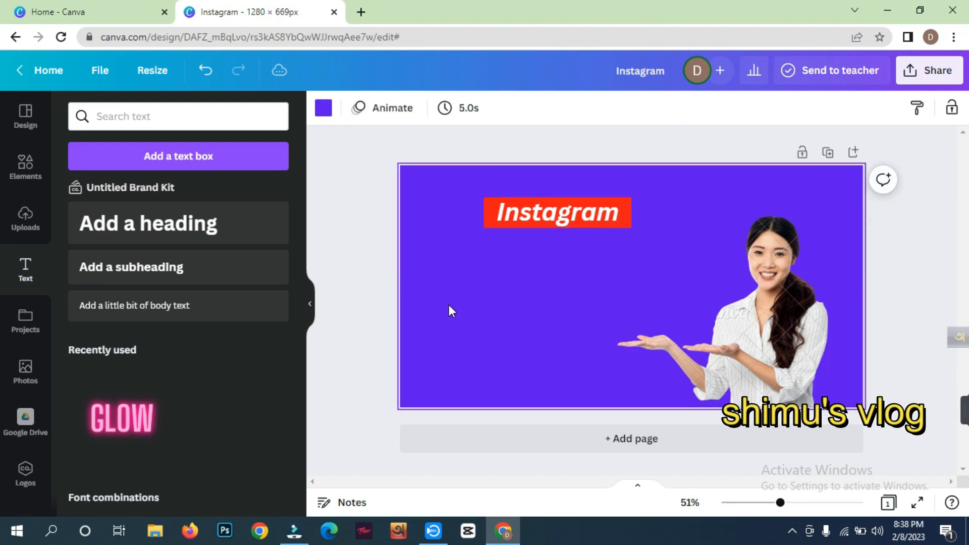